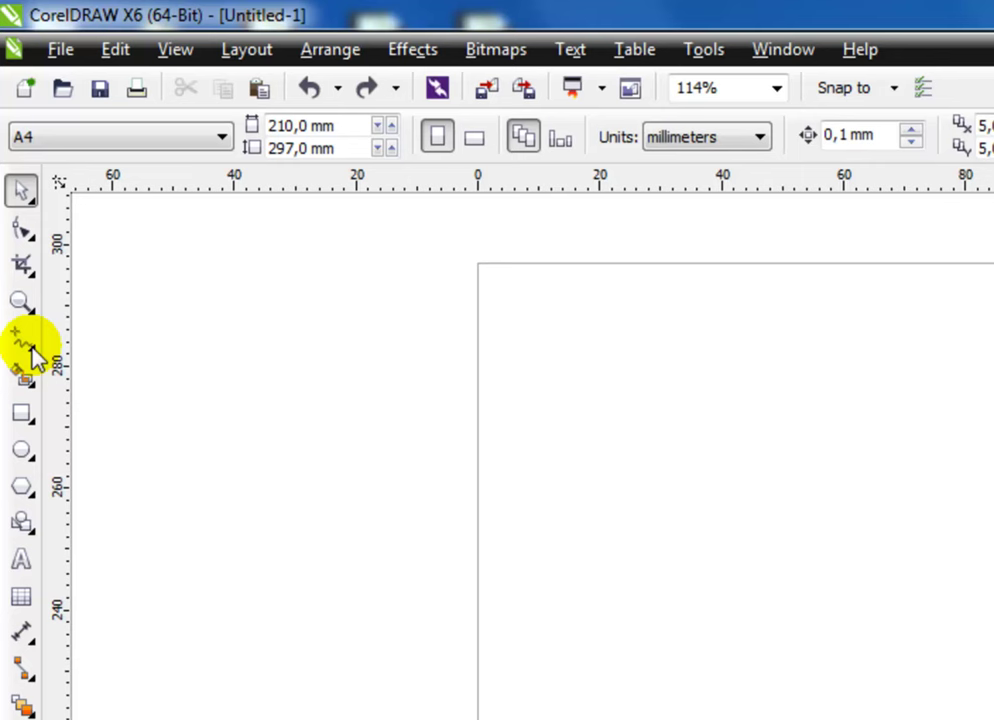
Draw a winding Freehand curve about 186 mm wide and 96 mm high across the page's upper half
{"action": "left_click", "coordinate": [31, 346]}
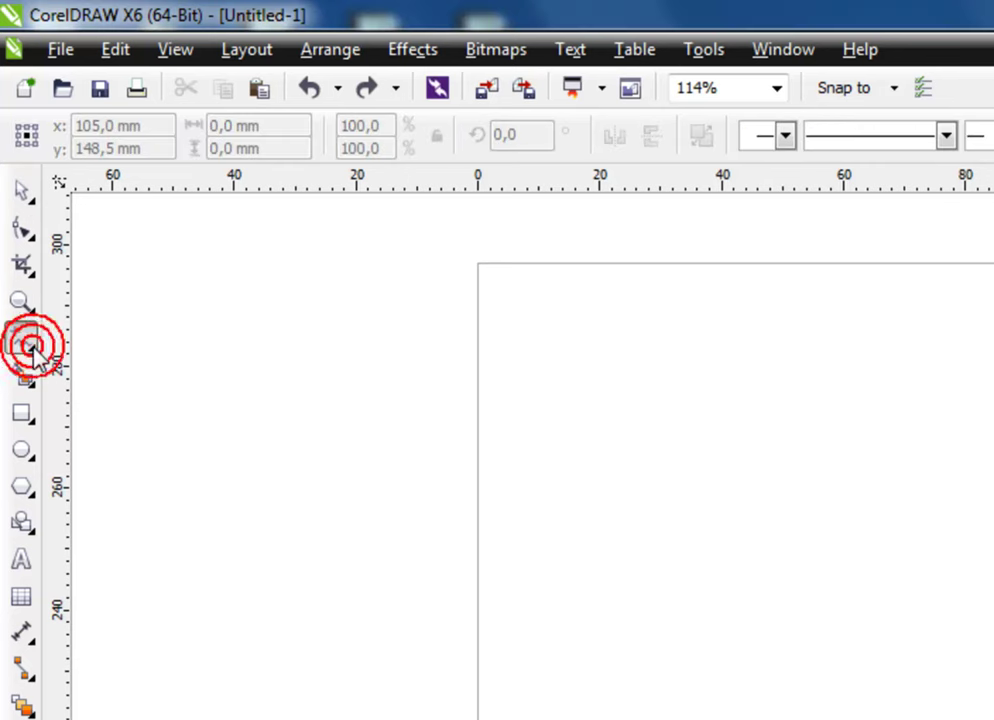
{"action": "left_click", "coordinate": [30, 345]}
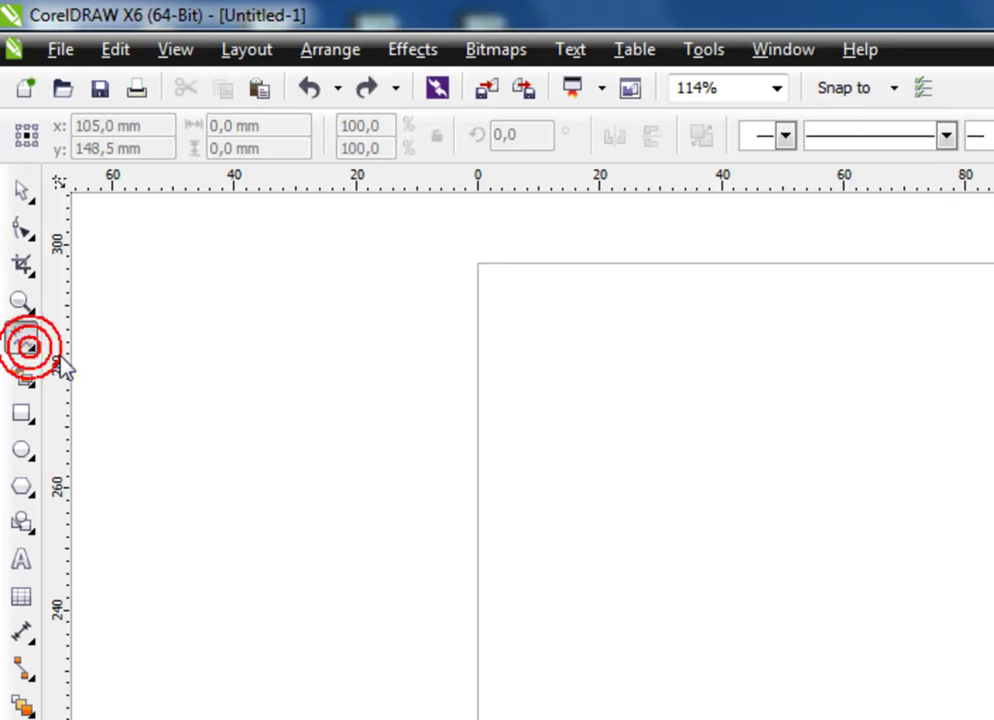
{"action": "left_click", "coordinate": [32, 348]}
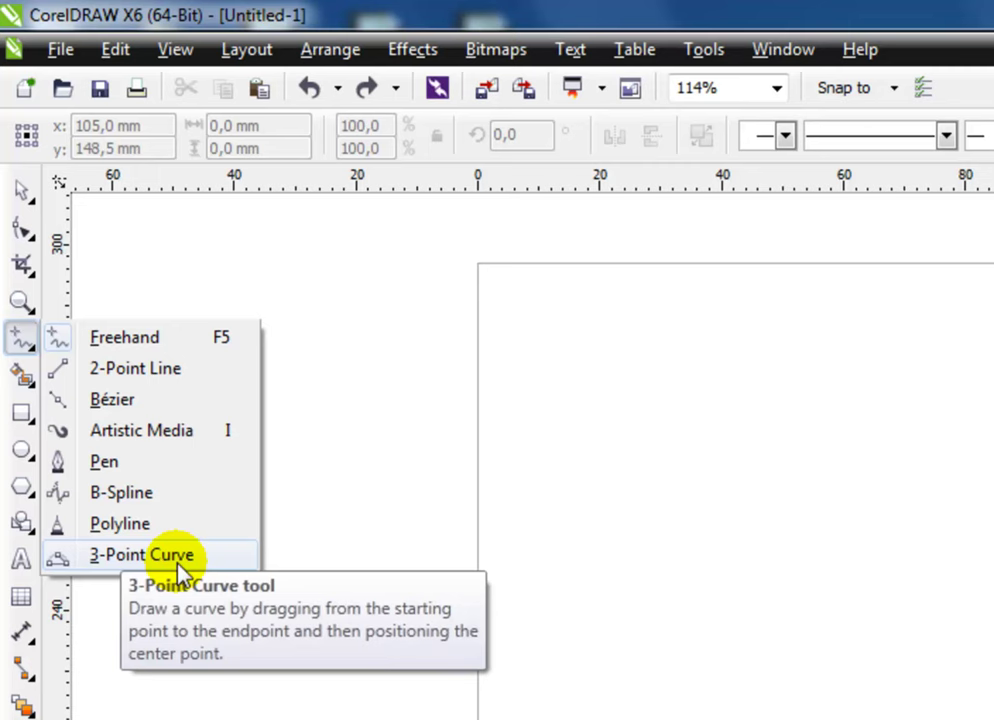
{"action": "left_click", "coordinate": [140, 339]}
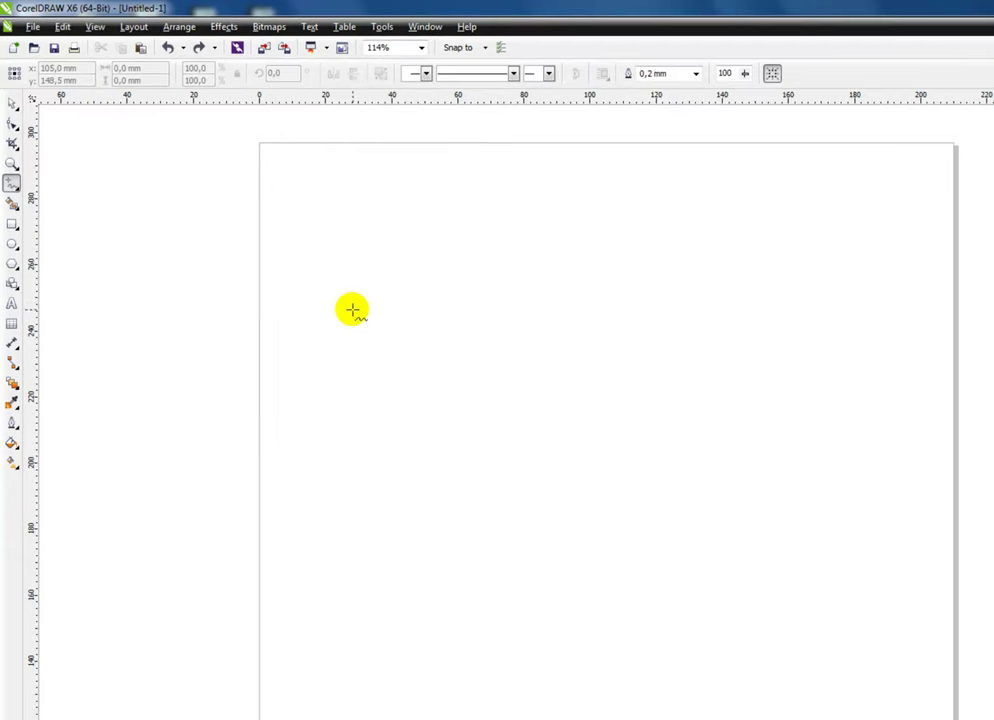
{"action": "mouse_move", "coordinate": [359, 300]}
{"action": "left_mouse_down"}
{"action": "mouse_move", "coordinate": [445, 243]}
{"action": "mouse_move", "coordinate": [492, 246]}
{"action": "mouse_move", "coordinate": [511, 283]}
{"action": "mouse_move", "coordinate": [542, 297]}
{"action": "mouse_move", "coordinate": [568, 244]}
{"action": "mouse_move", "coordinate": [622, 229]}
{"action": "mouse_move", "coordinate": [671, 288]}
{"action": "mouse_move", "coordinate": [764, 247]}
{"action": "mouse_move", "coordinate": [806, 278]}
{"action": "mouse_move", "coordinate": [779, 334]}
{"action": "mouse_move", "coordinate": [583, 323]}
{"action": "mouse_move", "coordinate": [534, 376]}
{"action": "mouse_move", "coordinate": [376, 313]}
{"action": "mouse_move", "coordinate": [307, 374]}
{"action": "mouse_move", "coordinate": [283, 329]}
{"action": "mouse_move", "coordinate": [331, 231]}
{"action": "mouse_move", "coordinate": [434, 219]}
{"action": "mouse_move", "coordinate": [482, 198]}
{"action": "mouse_move", "coordinate": [361, 169]}
{"action": "mouse_move", "coordinate": [245, 220]}
{"action": "mouse_move", "coordinate": [198, 326]}
{"action": "mouse_move", "coordinate": [258, 480]}
{"action": "mouse_move", "coordinate": [496, 414]}
{"action": "mouse_move", "coordinate": [560, 443]}
{"action": "left_mouse_up"}
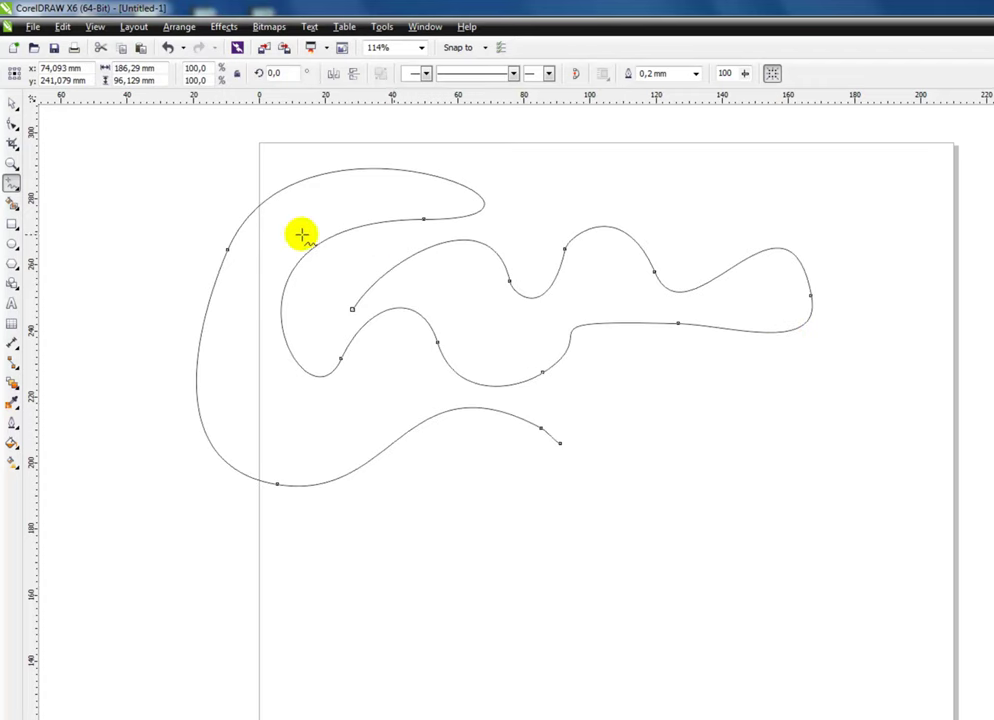
Set freehand smoothing to 0 and draw two wavy curves below the first, one about 75 by 59 mm
{"action": "left_click_drag", "start_coordinate": [745, 73], "coordinate": [659, 111]}
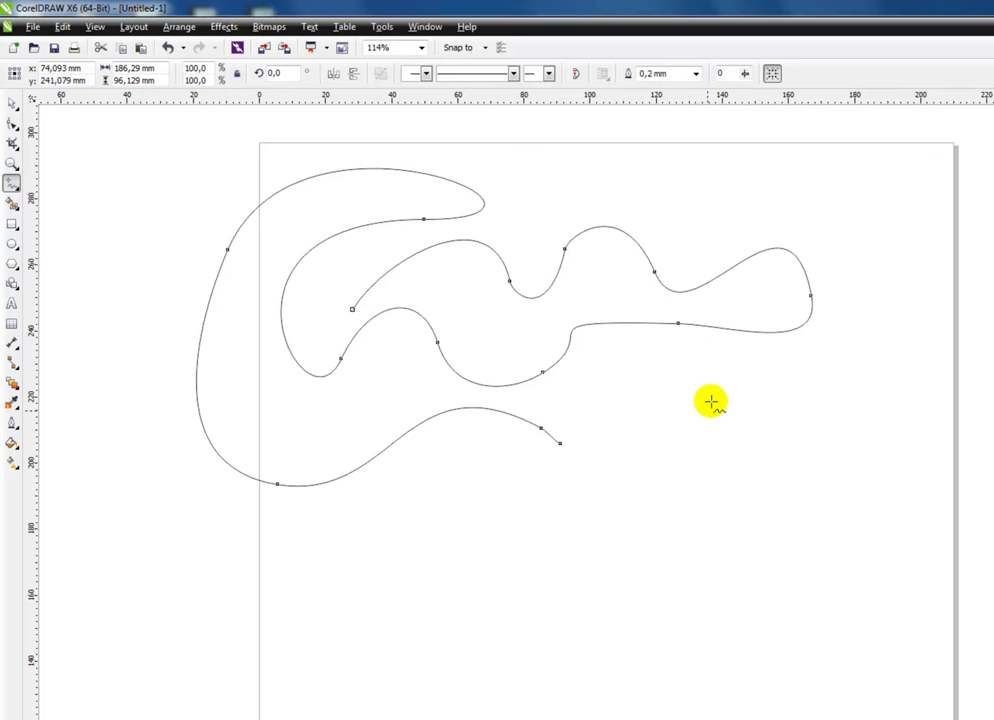
{"action": "mouse_move", "coordinate": [711, 409]}
{"action": "left_mouse_down"}
{"action": "mouse_move", "coordinate": [622, 471]}
{"action": "mouse_move", "coordinate": [592, 569]}
{"action": "mouse_move", "coordinate": [705, 541]}
{"action": "mouse_move", "coordinate": [722, 488]}
{"action": "mouse_move", "coordinate": [786, 448]}
{"action": "mouse_move", "coordinate": [812, 401]}
{"action": "left_mouse_up"}
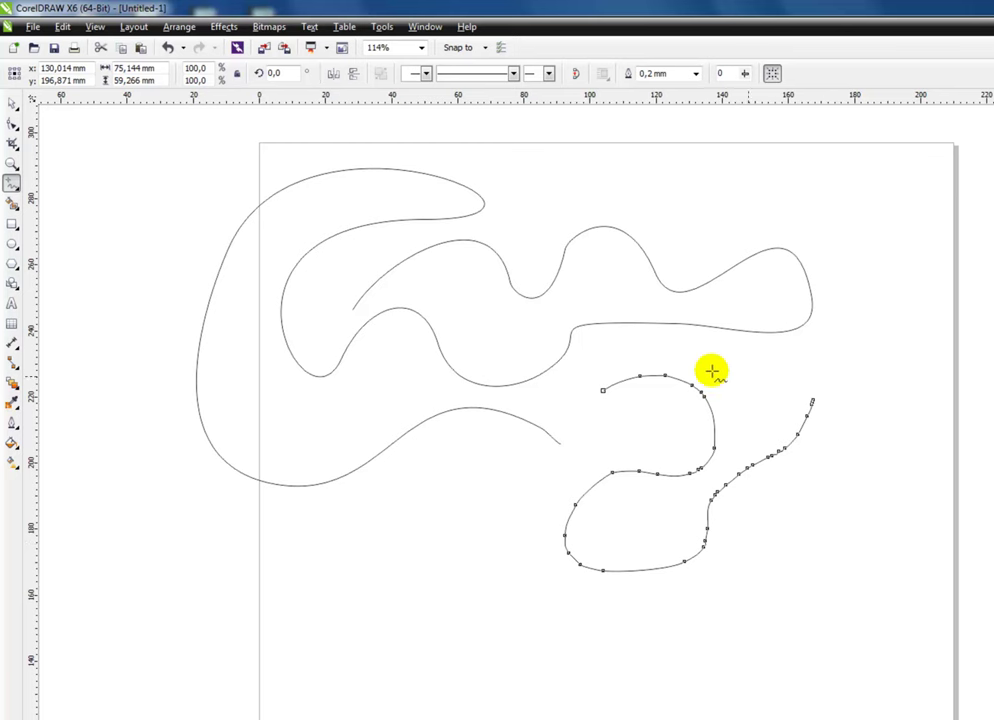
{"action": "left_click_drag", "start_coordinate": [808, 527], "coordinate": [737, 598]}
{"action": "mouse_move", "coordinate": [534, 567]}
{"action": "left_mouse_down"}
{"action": "mouse_move", "coordinate": [401, 601]}
{"action": "mouse_move", "coordinate": [285, 584]}
{"action": "mouse_move", "coordinate": [422, 509]}
{"action": "mouse_move", "coordinate": [525, 486]}
{"action": "mouse_move", "coordinate": [588, 443]}
{"action": "left_mouse_up"}
Move the first curve further onto the page and delete all three freehand curves
{"action": "left_click", "coordinate": [12, 103]}
{"action": "left_click", "coordinate": [140, 323]}
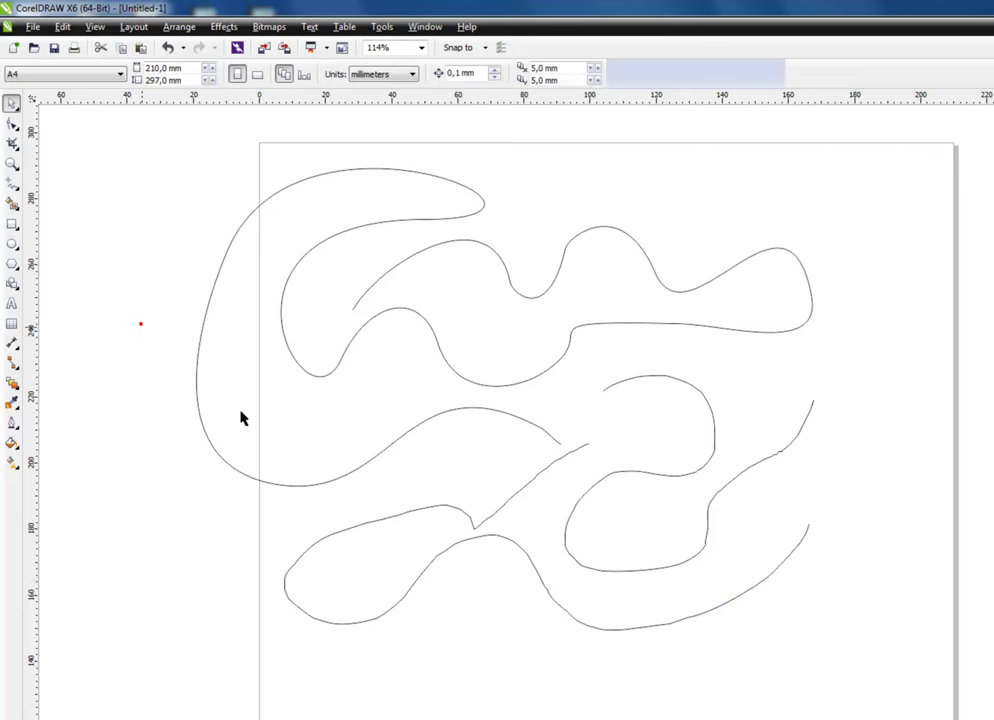
{"action": "left_click_drag", "start_coordinate": [680, 326], "coordinate": [779, 284]}
{"action": "left_click_drag", "start_coordinate": [950, 665], "coordinate": [240, 128]}
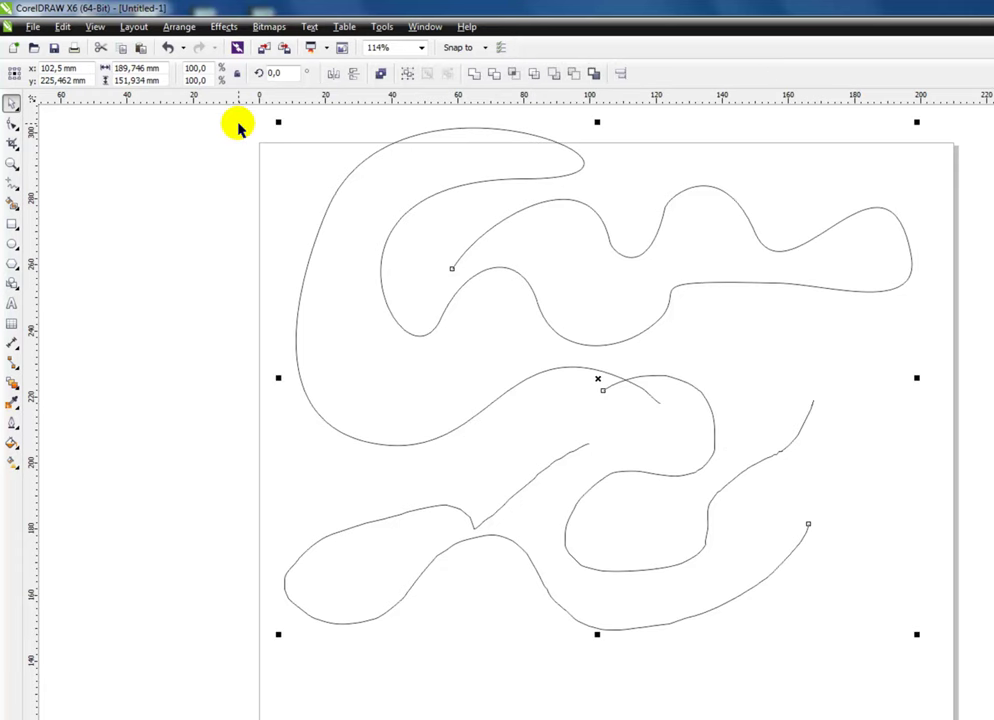
{"action": "key", "text": "Delete"}
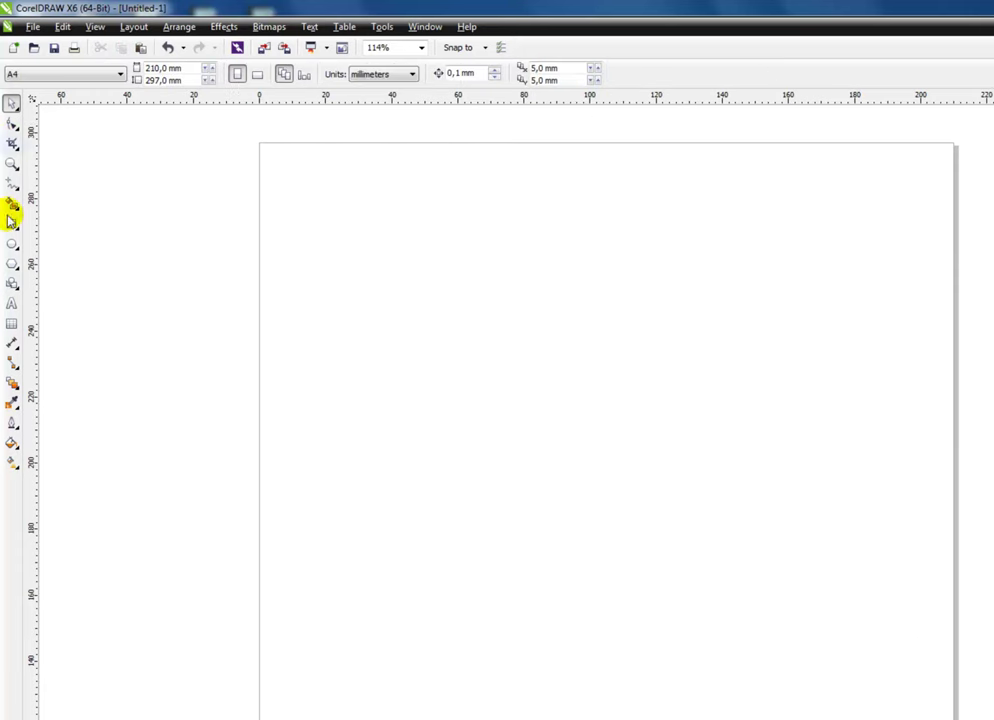
Set freehand smoothing to 100 and try to change the default outline width to 10 mm with nothing selected
{"action": "left_click", "coordinate": [12, 185]}
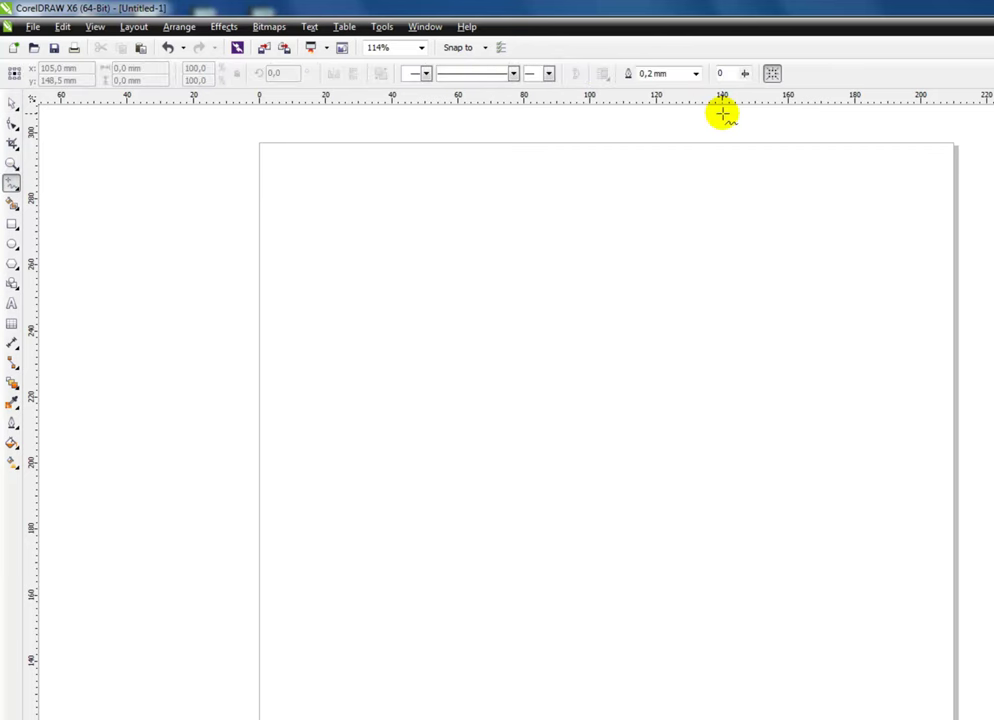
{"action": "left_click_drag", "start_coordinate": [744, 95], "coordinate": [814, 95]}
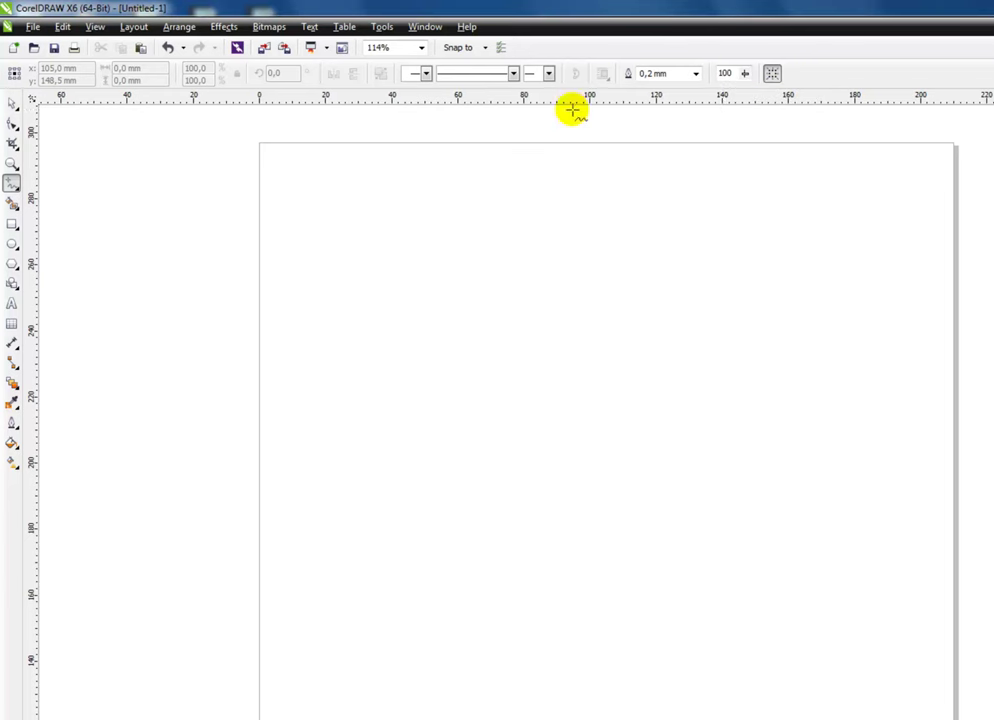
{"action": "left_click", "coordinate": [696, 73]}
{"action": "left_click", "coordinate": [659, 226]}
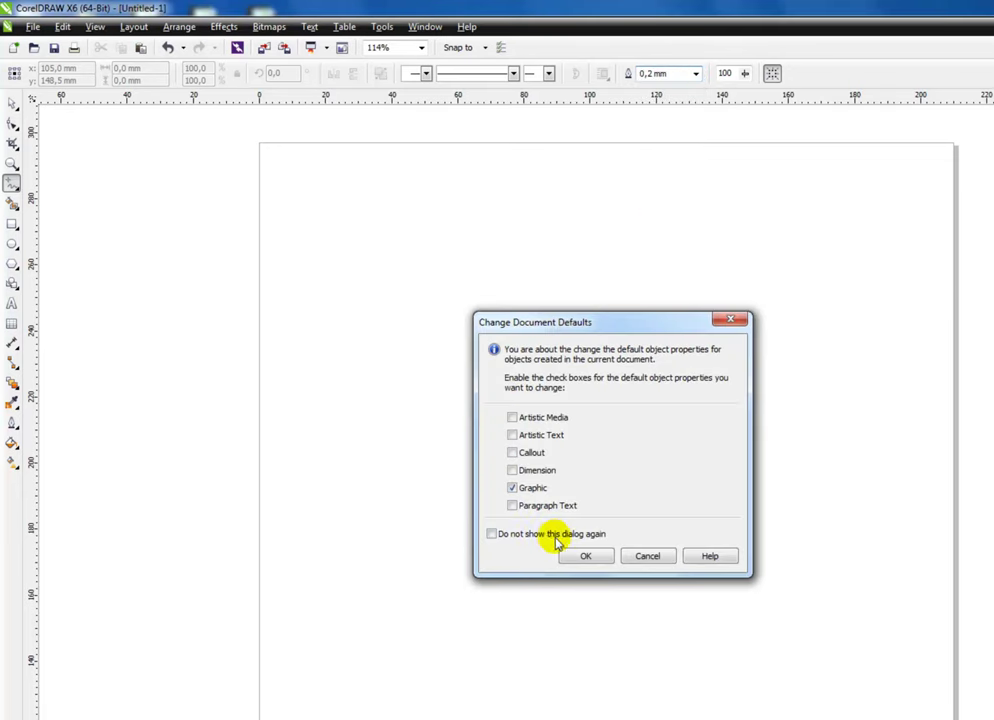
{"action": "left_click", "coordinate": [649, 558]}
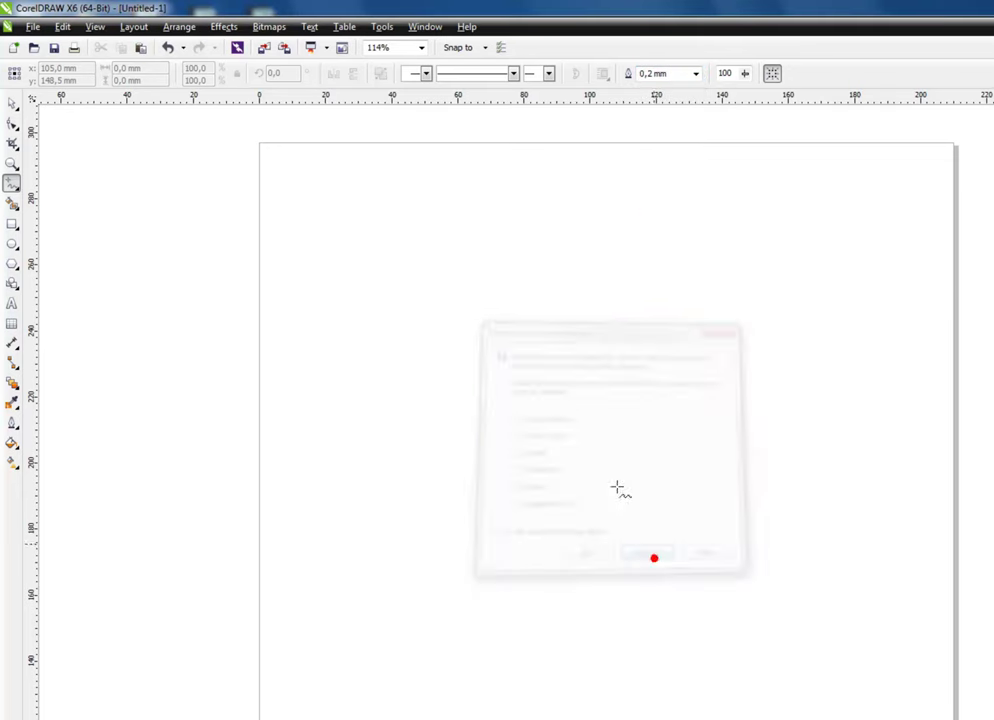
Draw a wavy freehand curve about 130 by 96 mm and set its outline width to 10 mm
{"action": "left_click_drag", "start_coordinate": [375, 347], "coordinate": [398, 316]}
{"action": "mouse_move", "coordinate": [437, 283]}
{"action": "left_mouse_down"}
{"action": "mouse_move", "coordinate": [521, 284]}
{"action": "mouse_move", "coordinate": [625, 375]}
{"action": "mouse_move", "coordinate": [730, 217]}
{"action": "mouse_move", "coordinate": [805, 438]}
{"action": "mouse_move", "coordinate": [734, 516]}
{"action": "mouse_move", "coordinate": [449, 374]}
{"action": "left_mouse_up"}
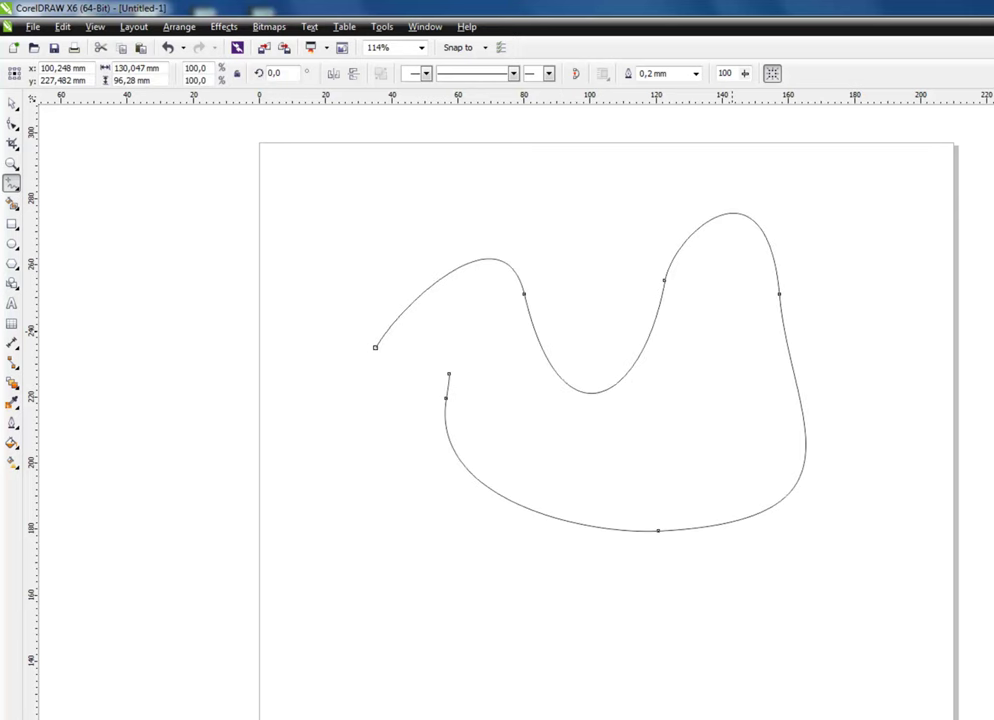
{"action": "left_click", "coordinate": [696, 75]}
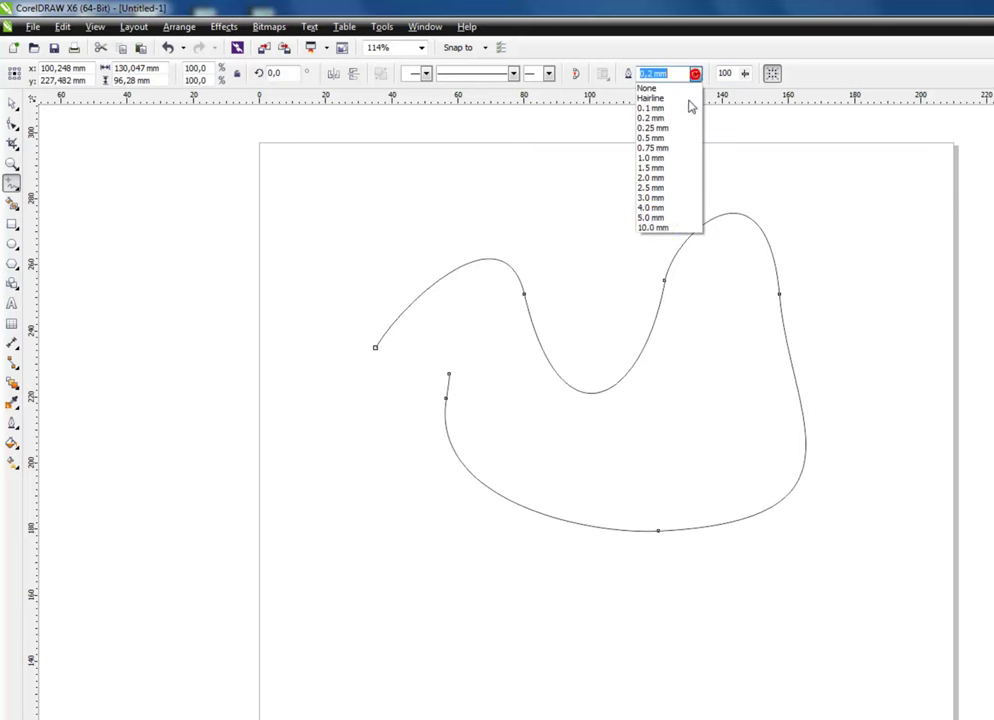
{"action": "left_click", "coordinate": [667, 225]}
{"action": "left_click", "coordinate": [12, 103]}
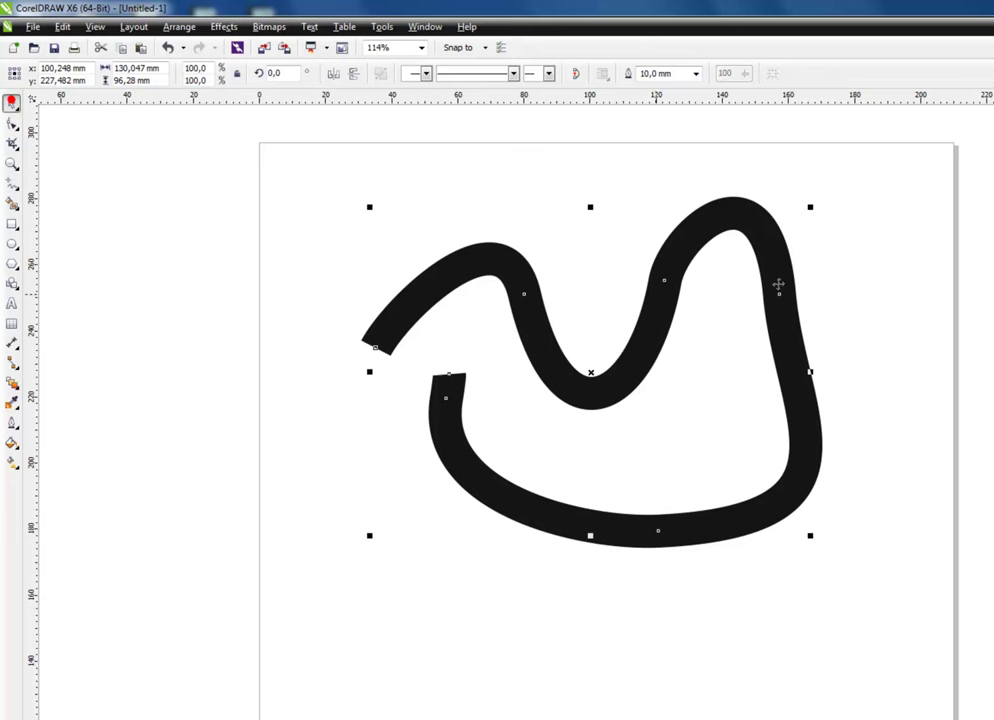
Undo the outline width change and the drawing of the freehand curve
{"action": "key", "text": "ctrl+z"}
{"action": "key", "text": "ctrl+z"}
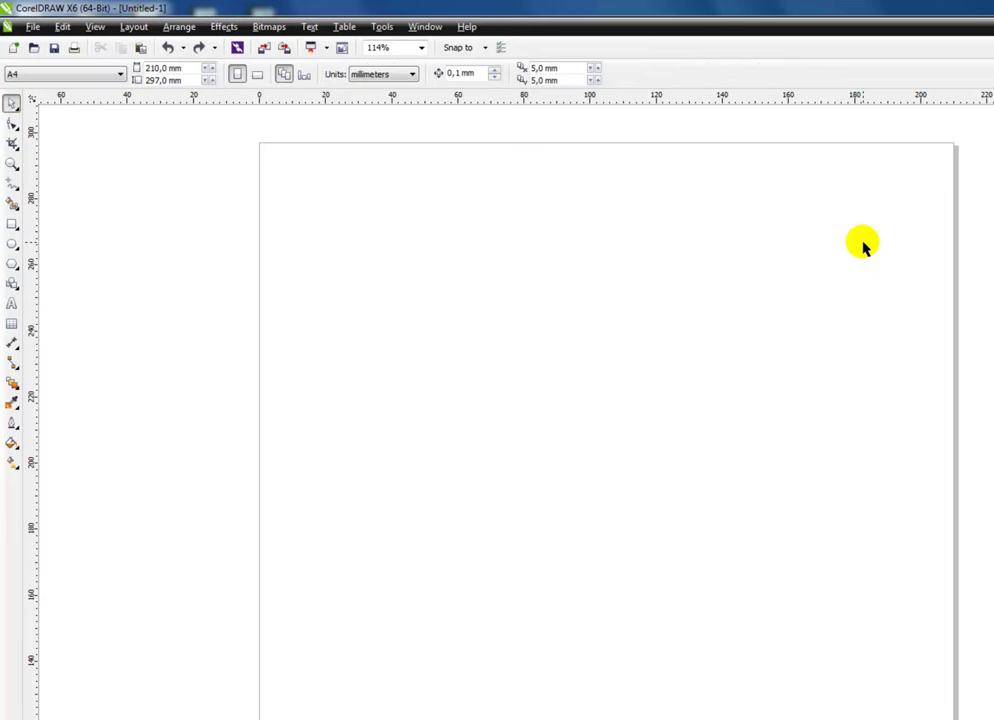
Draw a Freehand path with two joined straight segments, the first about 124 mm wide, continuing into a wavy curve
{"action": "left_click", "coordinate": [13, 186]}
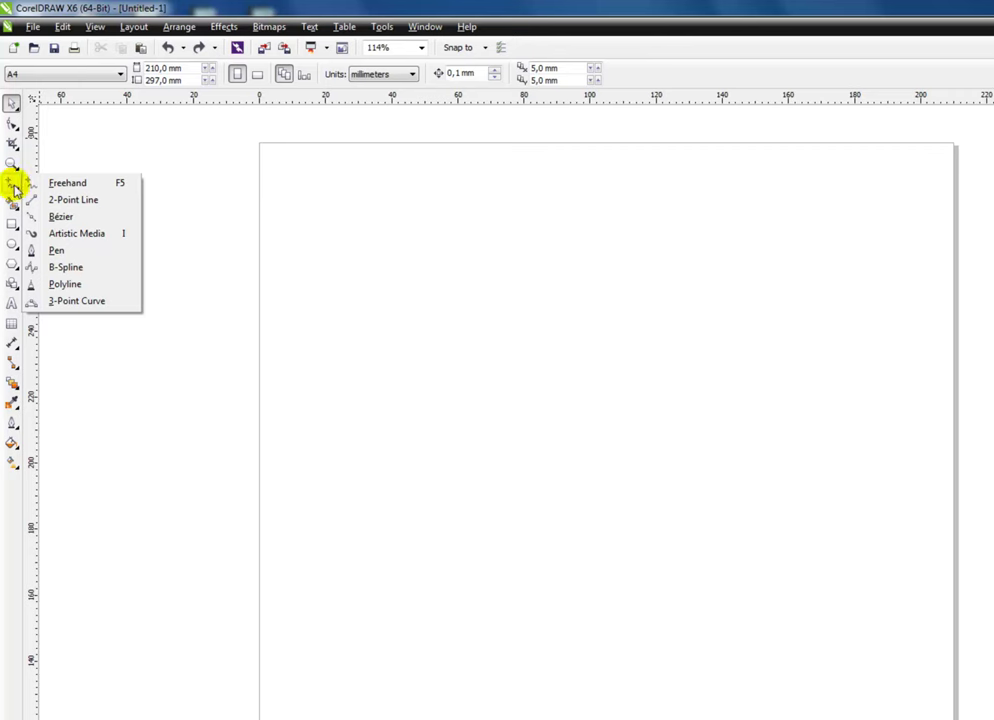
{"action": "left_click", "coordinate": [62, 182]}
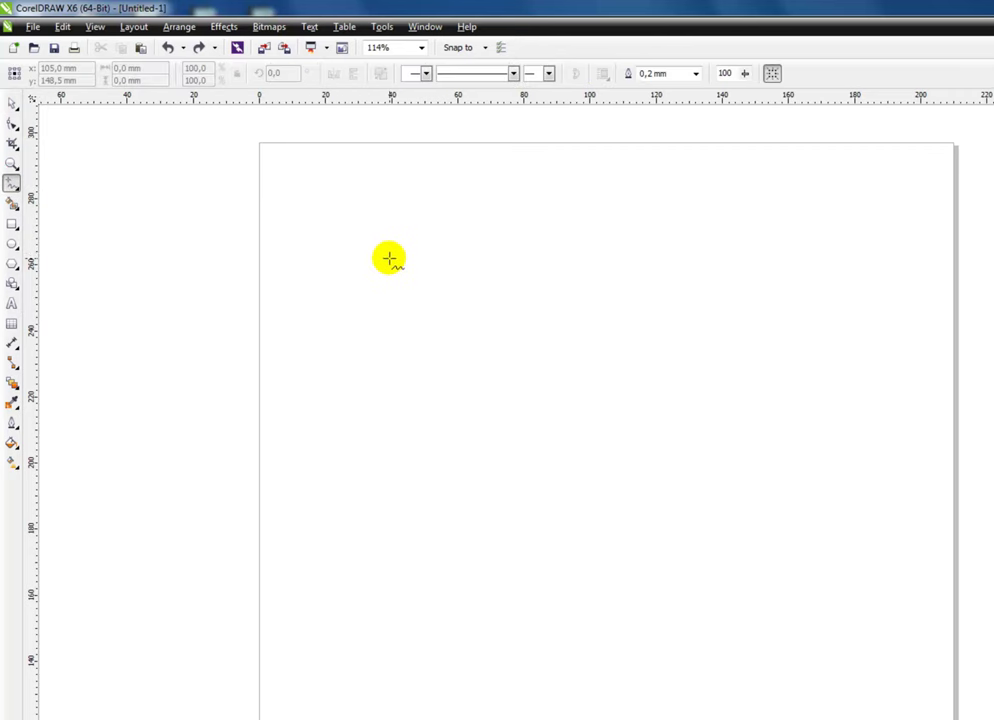
{"action": "mouse_move", "coordinate": [593, 238]}
{"action": "left_mouse_down"}
{"action": "mouse_move", "coordinate": [717, 402]}
{"action": "mouse_move", "coordinate": [675, 430]}
{"action": "mouse_move", "coordinate": [683, 337]}
{"action": "mouse_move", "coordinate": [799, 313]}
{"action": "left_mouse_up"}
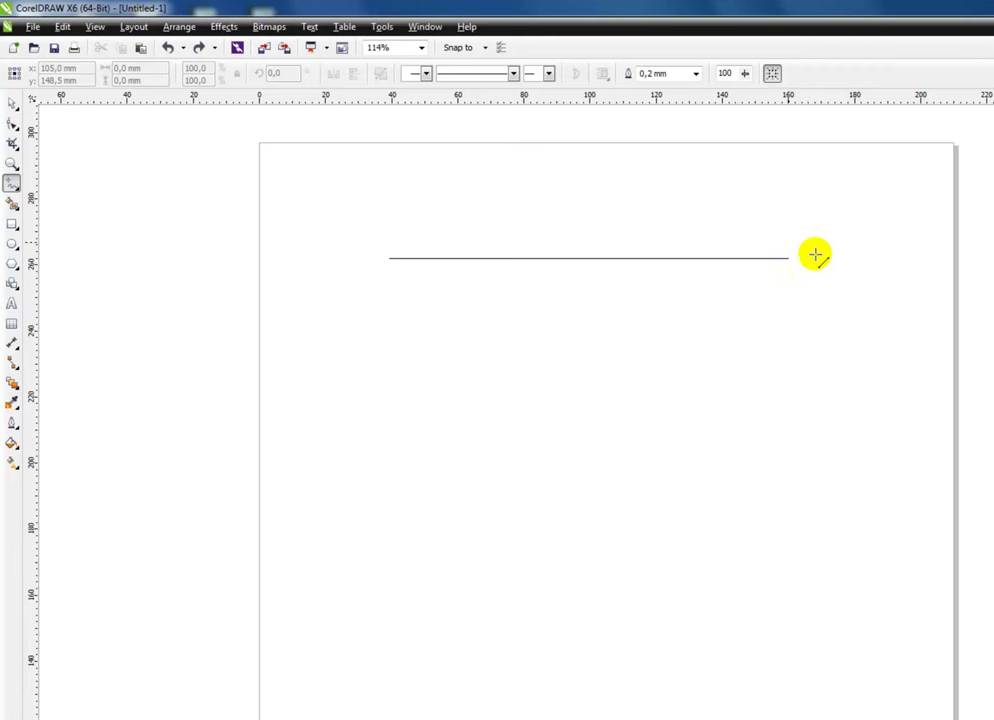
{"action": "left_click", "coordinate": [797, 392]}
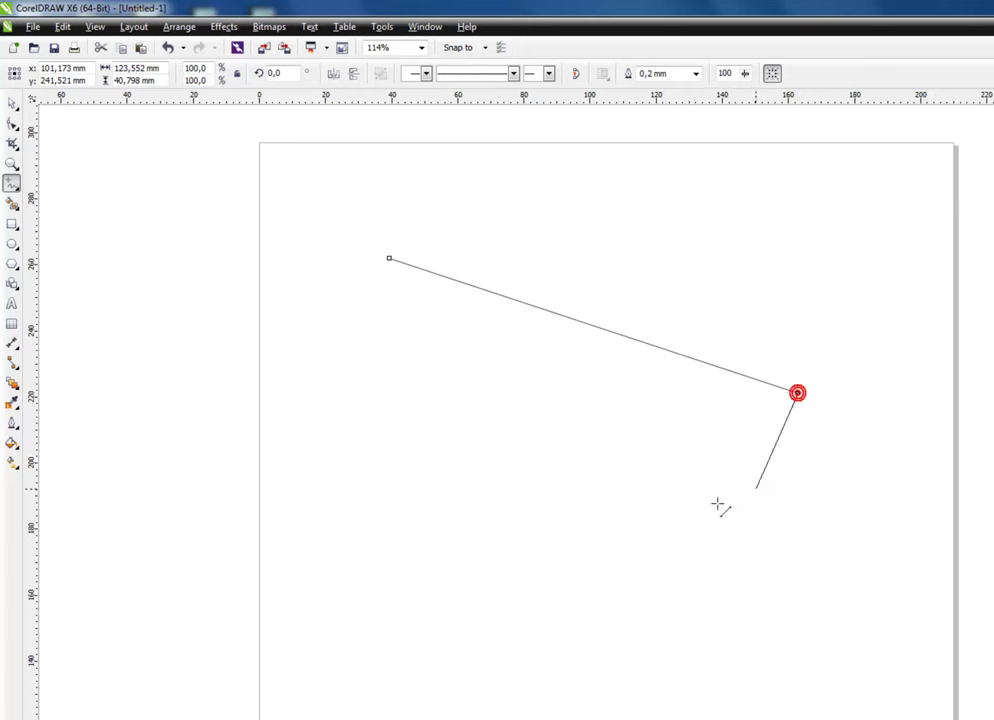
{"action": "left_click", "coordinate": [487, 383]}
{"action": "mouse_move", "coordinate": [449, 476]}
{"action": "left_mouse_down"}
{"action": "mouse_move", "coordinate": [551, 461]}
{"action": "mouse_move", "coordinate": [651, 522]}
{"action": "mouse_move", "coordinate": [665, 591]}
{"action": "mouse_move", "coordinate": [797, 594]}
{"action": "mouse_move", "coordinate": [901, 413]}
{"action": "mouse_move", "coordinate": [958, 412]}
{"action": "mouse_move", "coordinate": [992, 474]}
{"action": "mouse_move", "coordinate": [978, 584]}
{"action": "left_mouse_up"}
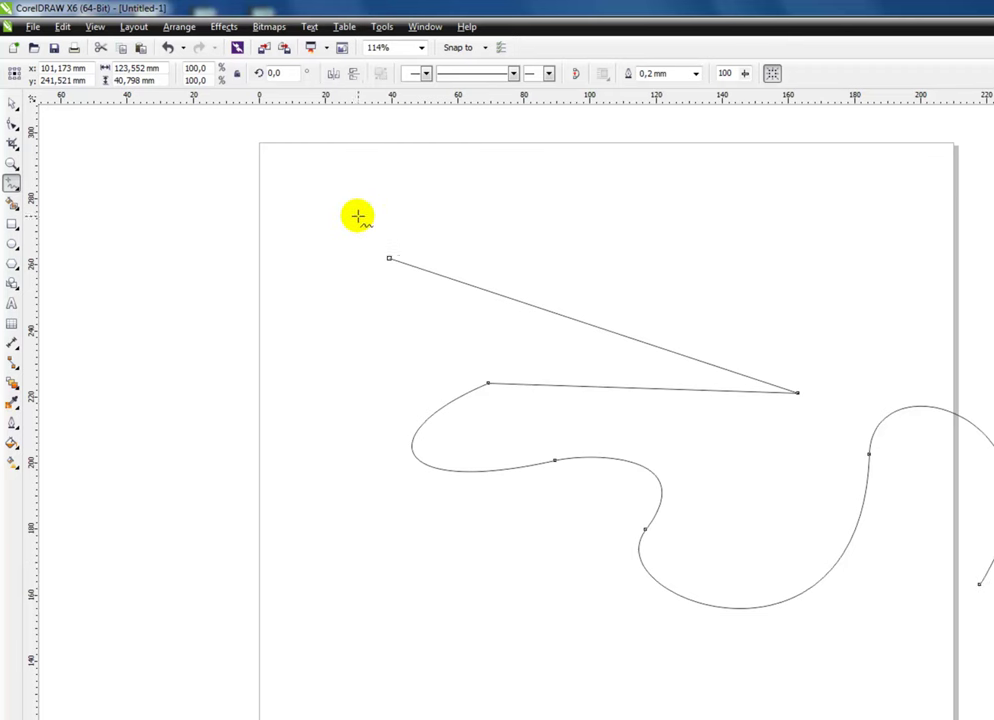
Above that path, draw a short bent line about 16 mm wide and a straight segment about 41 mm wide continuing into a curve
{"action": "mouse_move", "coordinate": [441, 199]}
{"action": "left_mouse_down"}
{"action": "mouse_move", "coordinate": [608, 260]}
{"action": "mouse_move", "coordinate": [879, 222]}
{"action": "mouse_move", "coordinate": [883, 209]}
{"action": "mouse_move", "coordinate": [861, 258]}
{"action": "mouse_move", "coordinate": [777, 271]}
{"action": "mouse_move", "coordinate": [630, 264]}
{"action": "mouse_move", "coordinate": [546, 231]}
{"action": "mouse_move", "coordinate": [453, 213]}
{"action": "mouse_move", "coordinate": [410, 231]}
{"action": "left_mouse_up"}
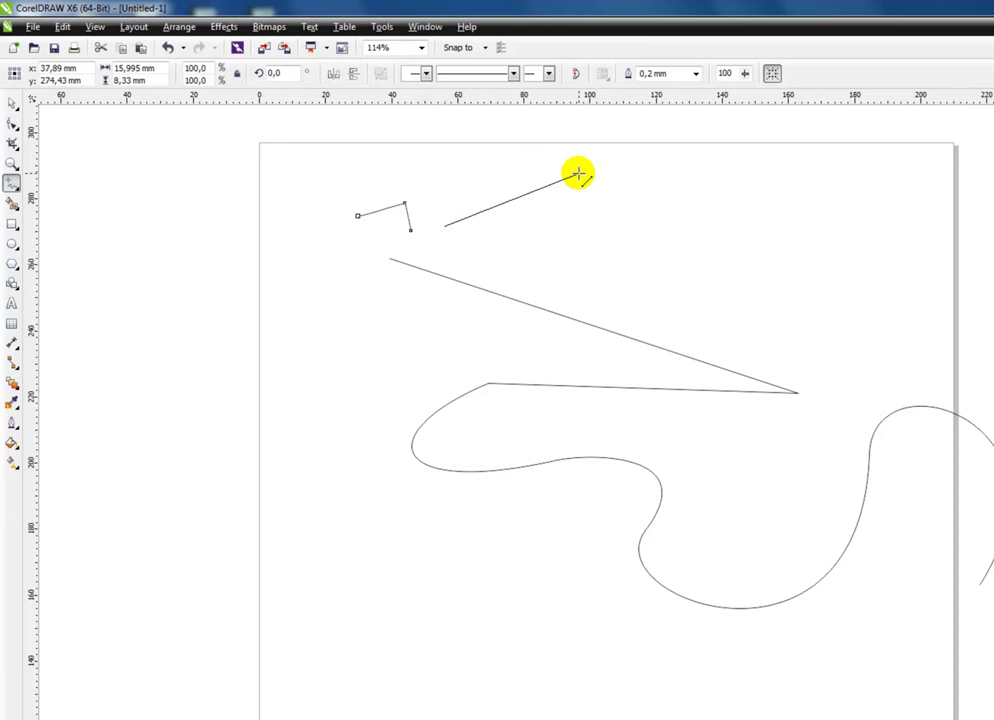
{"action": "mouse_move", "coordinate": [578, 174]}
{"action": "left_mouse_down"}
{"action": "mouse_move", "coordinate": [654, 186]}
{"action": "mouse_move", "coordinate": [703, 255]}
{"action": "mouse_move", "coordinate": [816, 256]}
{"action": "mouse_move", "coordinate": [882, 231]}
{"action": "mouse_move", "coordinate": [918, 286]}
{"action": "mouse_move", "coordinate": [923, 342]}
{"action": "mouse_move", "coordinate": [898, 368]}
{"action": "mouse_move", "coordinate": [861, 374]}
{"action": "mouse_move", "coordinate": [782, 325]}
{"action": "mouse_move", "coordinate": [746, 320]}
{"action": "mouse_move", "coordinate": [793, 328]}
{"action": "mouse_move", "coordinate": [865, 399]}
{"action": "mouse_move", "coordinate": [919, 393]}
{"action": "mouse_move", "coordinate": [956, 335]}
{"action": "mouse_move", "coordinate": [957, 302]}
{"action": "mouse_move", "coordinate": [938, 253]}
{"action": "mouse_move", "coordinate": [878, 212]}
{"action": "mouse_move", "coordinate": [851, 211]}
{"action": "mouse_move", "coordinate": [805, 237]}
{"action": "left_mouse_up"}
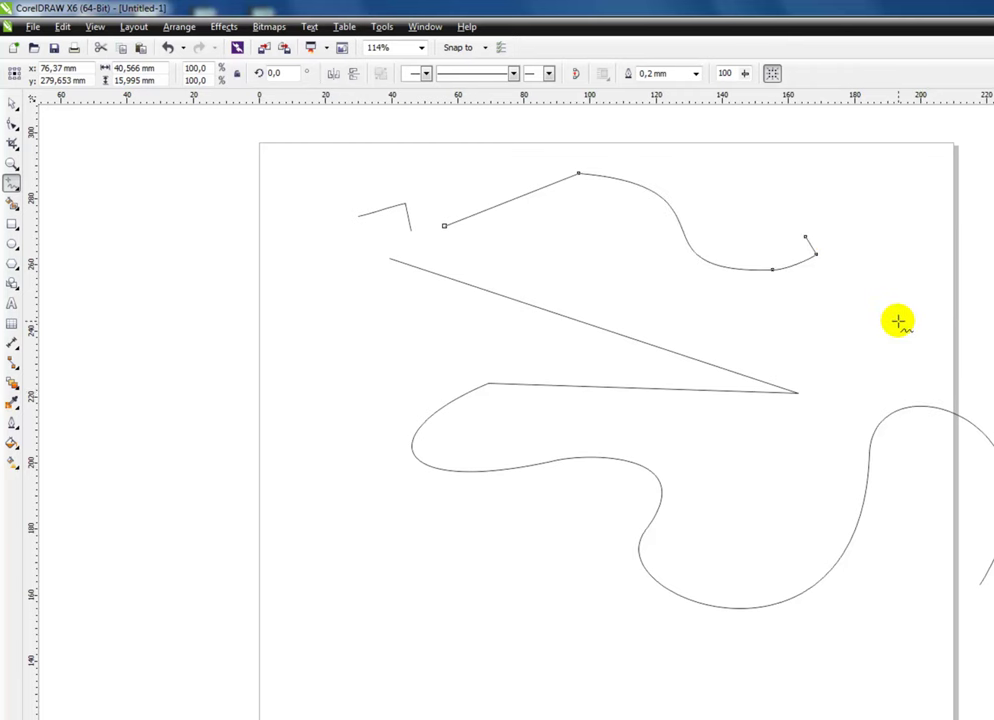
Delete all the freehand paths from the page
{"action": "left_click", "coordinate": [12, 103]}
{"action": "left_click", "coordinate": [903, 270]}
{"action": "left_click_drag", "start_coordinate": [883, 318], "coordinate": [362, 166]}
{"action": "left_click_drag", "start_coordinate": [277, 155], "coordinate": [954, 655]}
{"action": "key", "text": "Delete"}
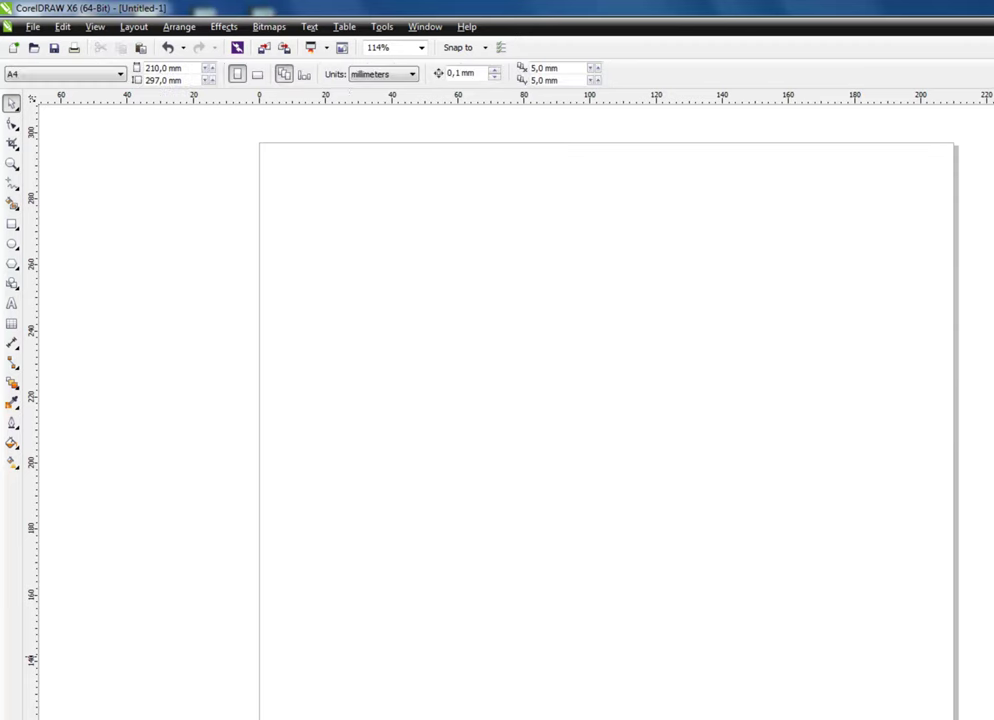
Draw a horizontal 2-Point Line about 121 mm long and a diagonal line running down and left from its right end
{"action": "left_click", "coordinate": [15, 186]}
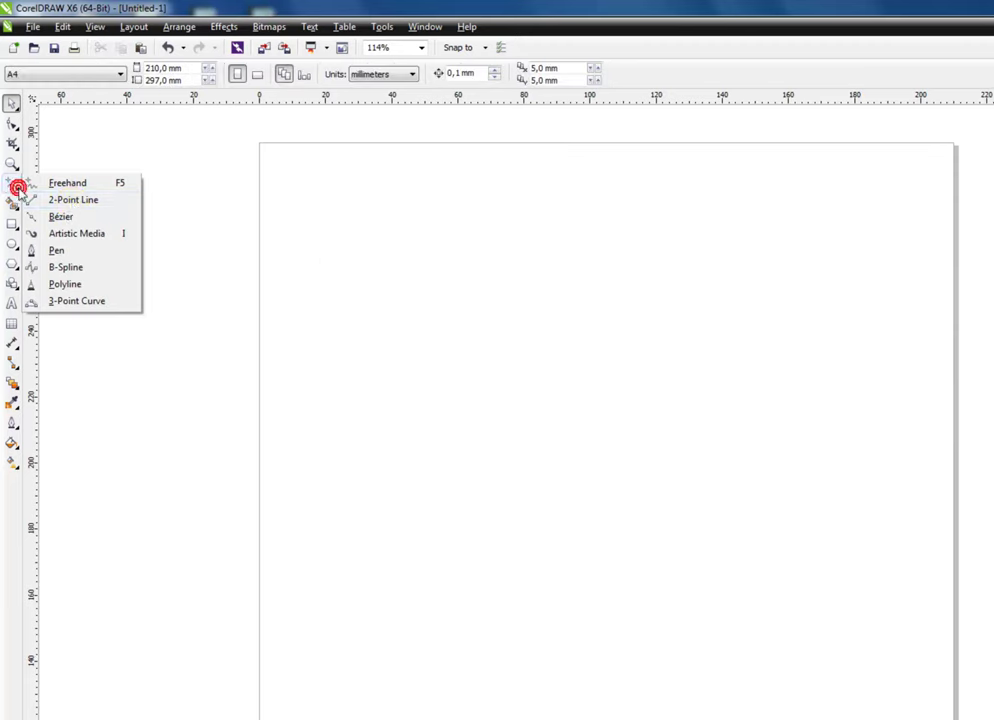
{"action": "left_click", "coordinate": [70, 201]}
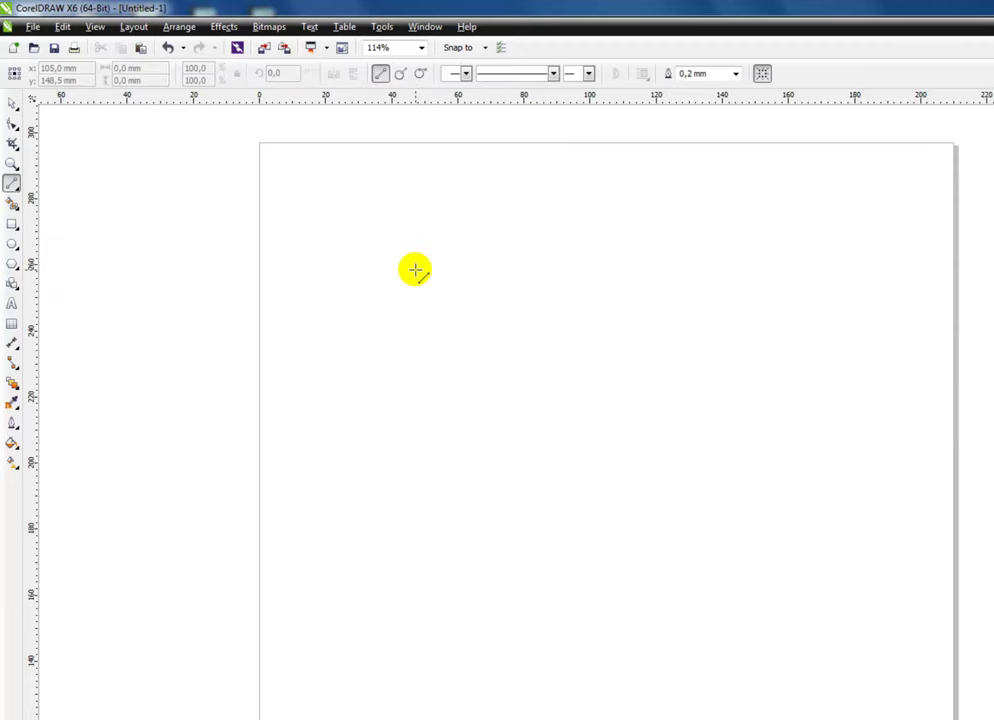
{"action": "left_click_drag", "start_coordinate": [416, 270], "coordinate": [731, 263]}
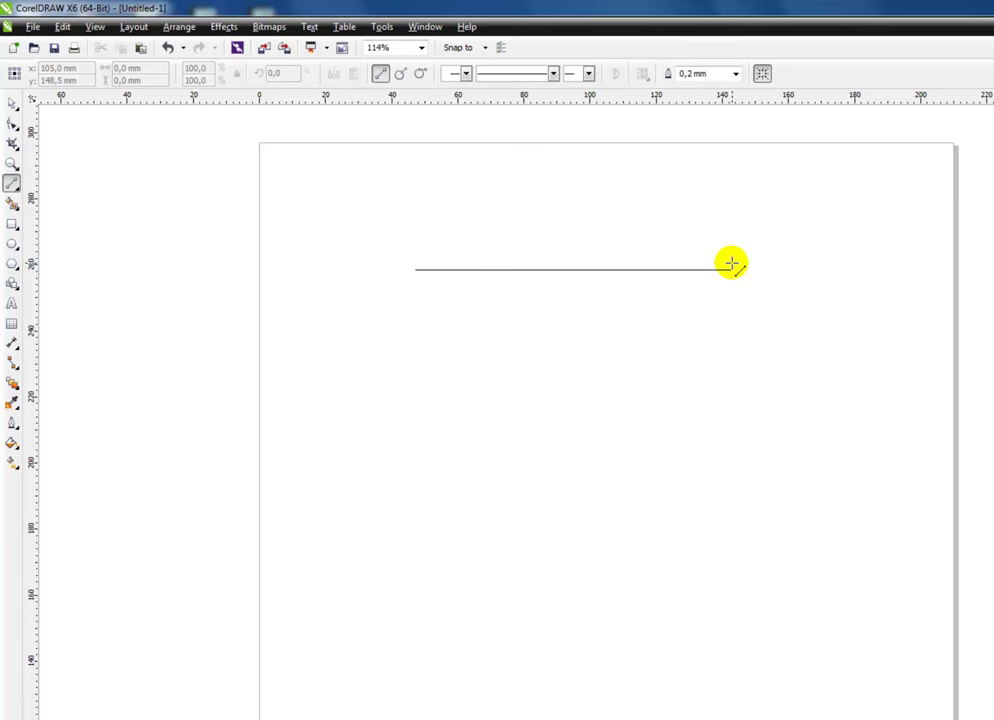
{"action": "left_click_drag", "start_coordinate": [731, 263], "coordinate": [815, 270]}
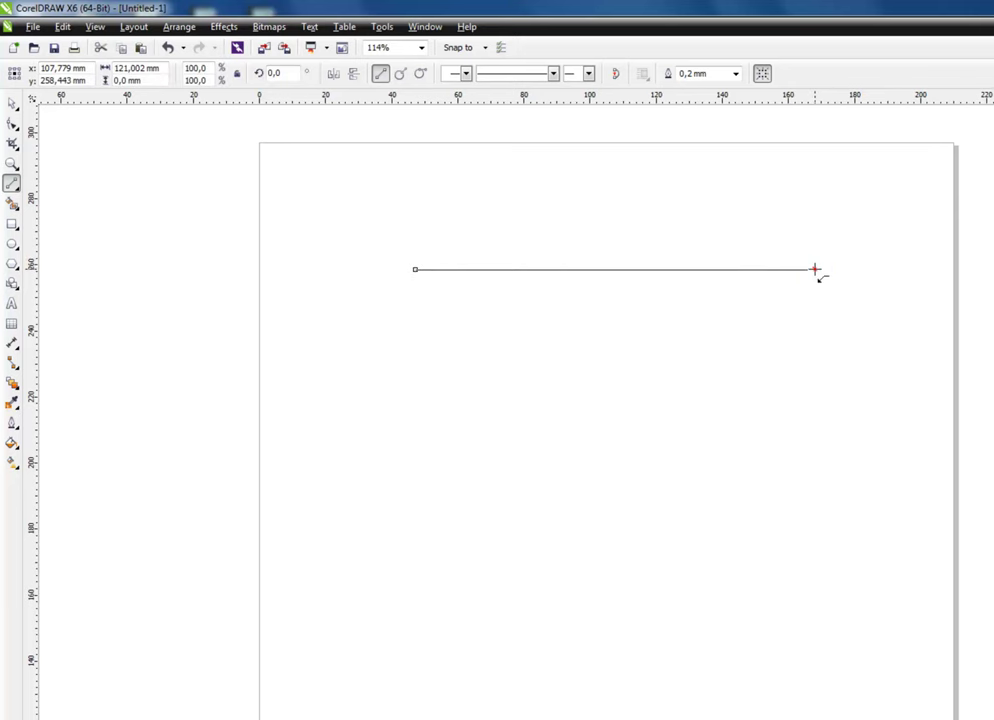
{"action": "left_click_drag", "start_coordinate": [815, 270], "coordinate": [328, 397]}
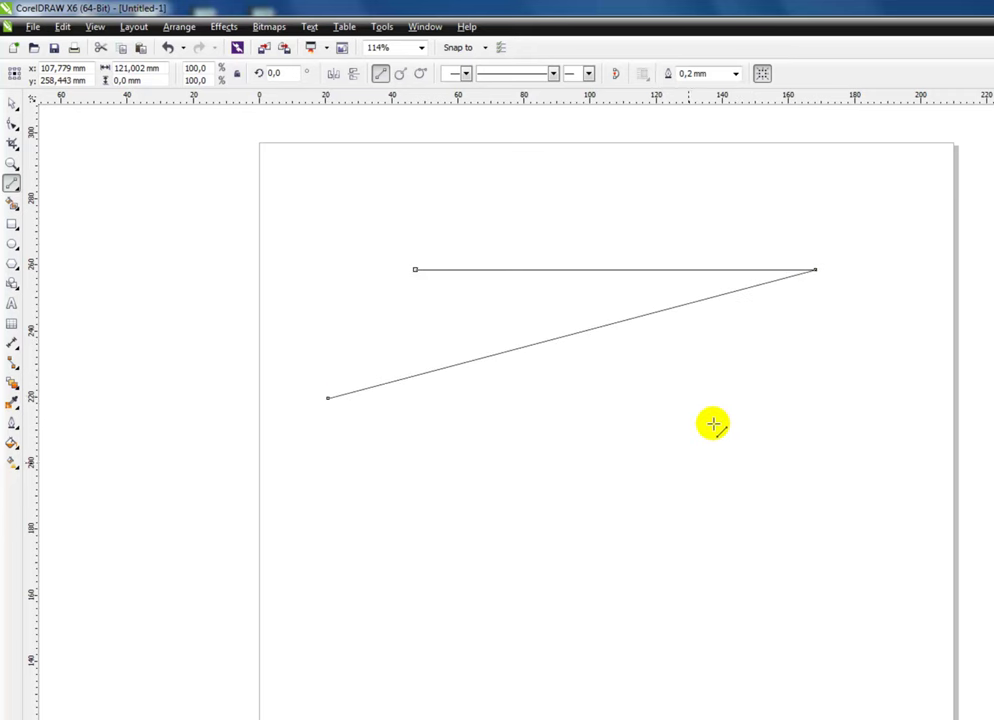
Delete all the two-point lines from the page
{"action": "left_click", "coordinate": [13, 102]}
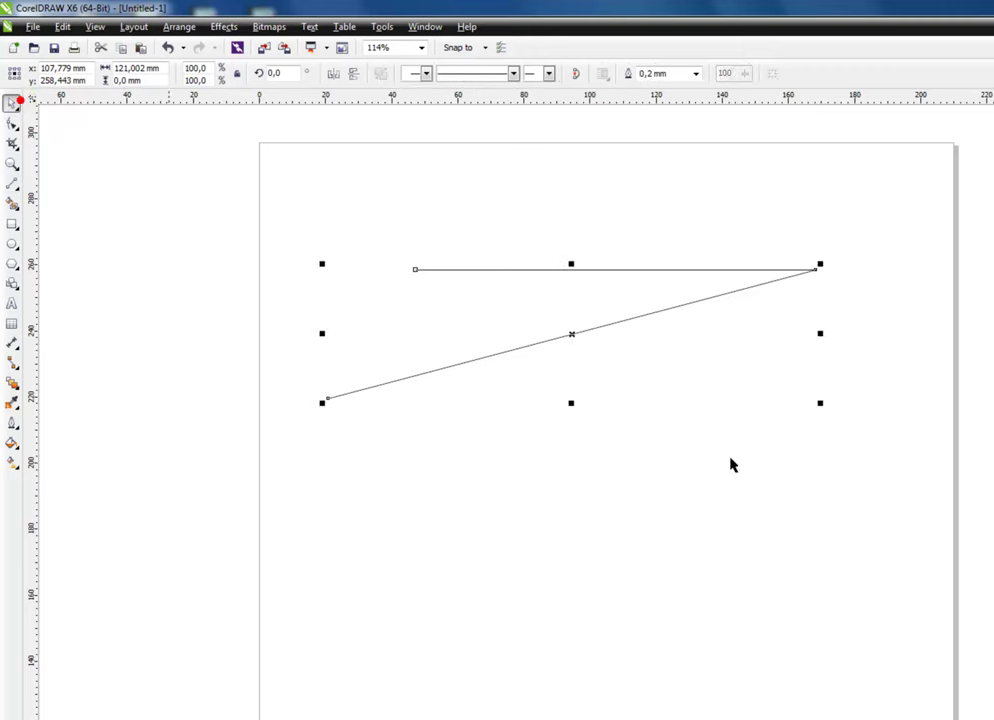
{"action": "key", "text": "Escape"}
{"action": "left_click_drag", "start_coordinate": [990, 715], "coordinate": [160, 200]}
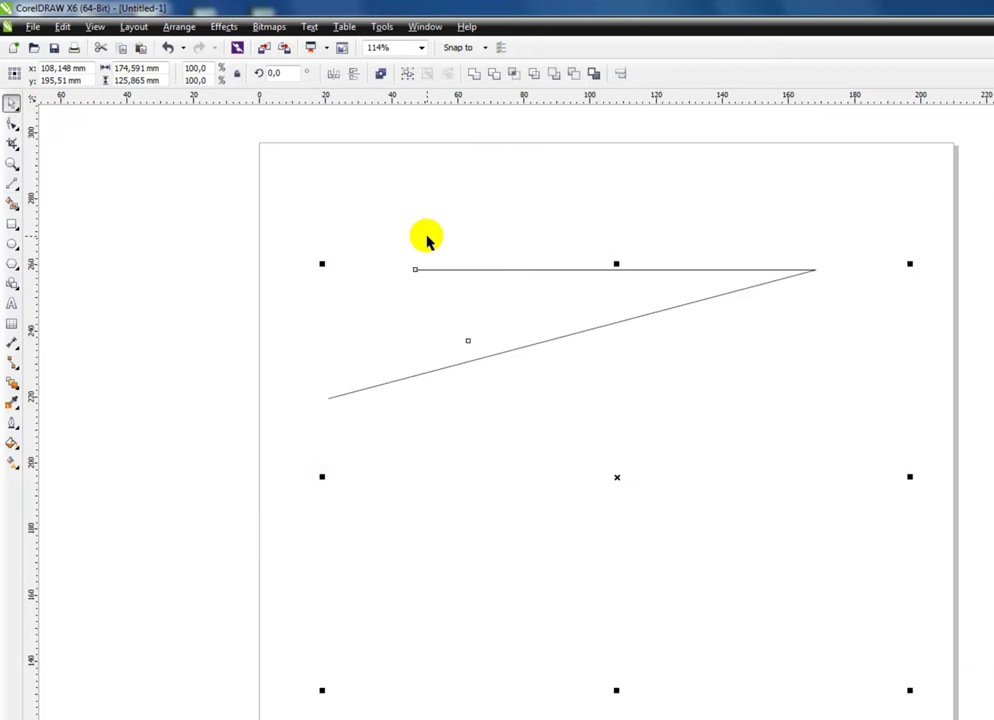
{"action": "key", "text": "Delete"}
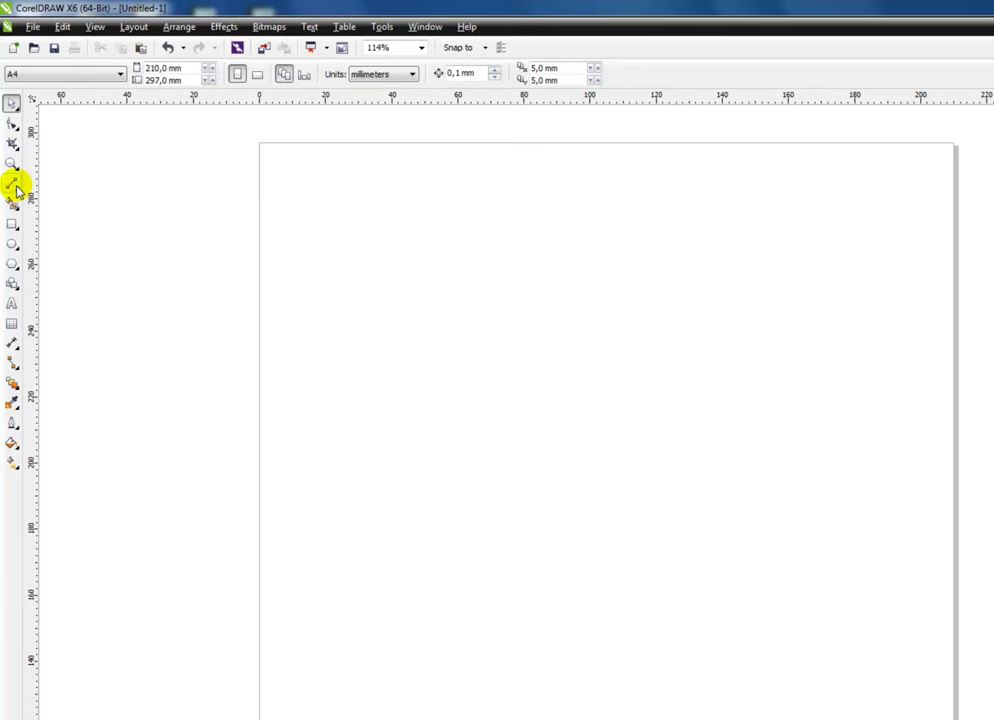
Draw a closed Bézier shape about 165 mm wide, starting with an inner spiral of curved segments and returning to its start with straight segments
{"action": "left_click", "coordinate": [17, 190]}
{"action": "left_click", "coordinate": [67, 219]}
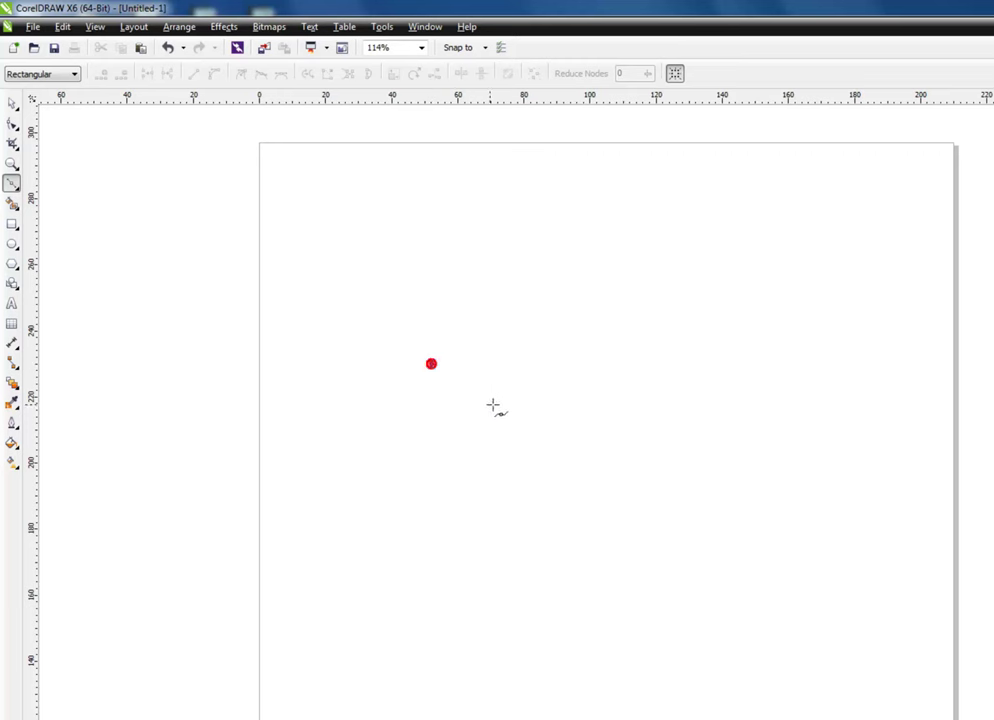
{"action": "left_click_drag", "start_coordinate": [503, 290], "coordinate": [565, 271]}
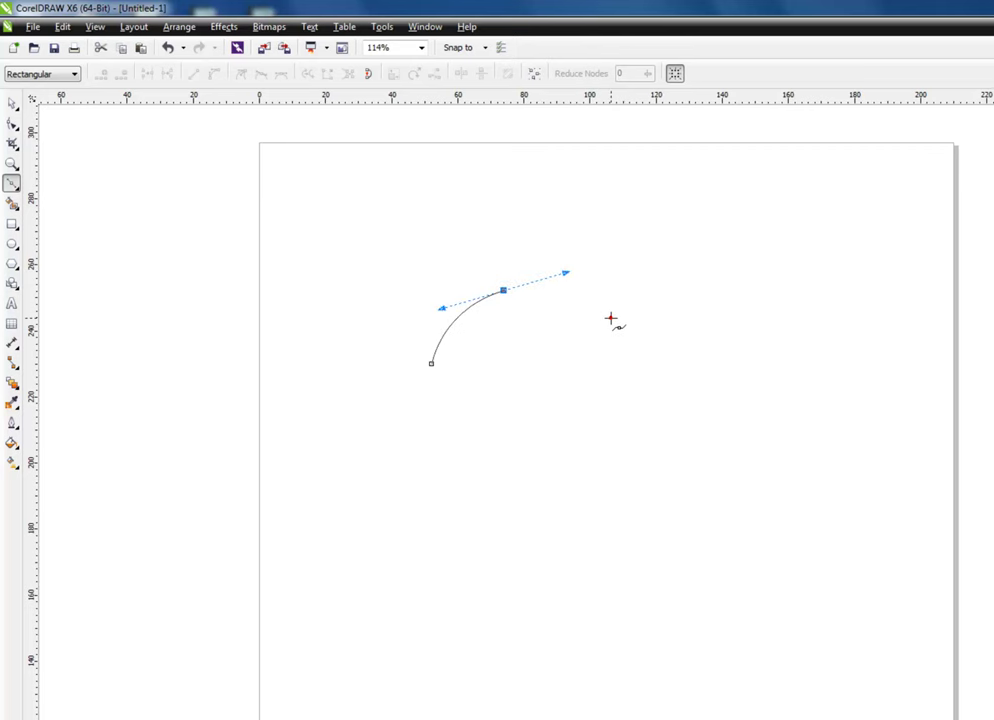
{"action": "left_click_drag", "start_coordinate": [631, 340], "coordinate": [623, 355]}
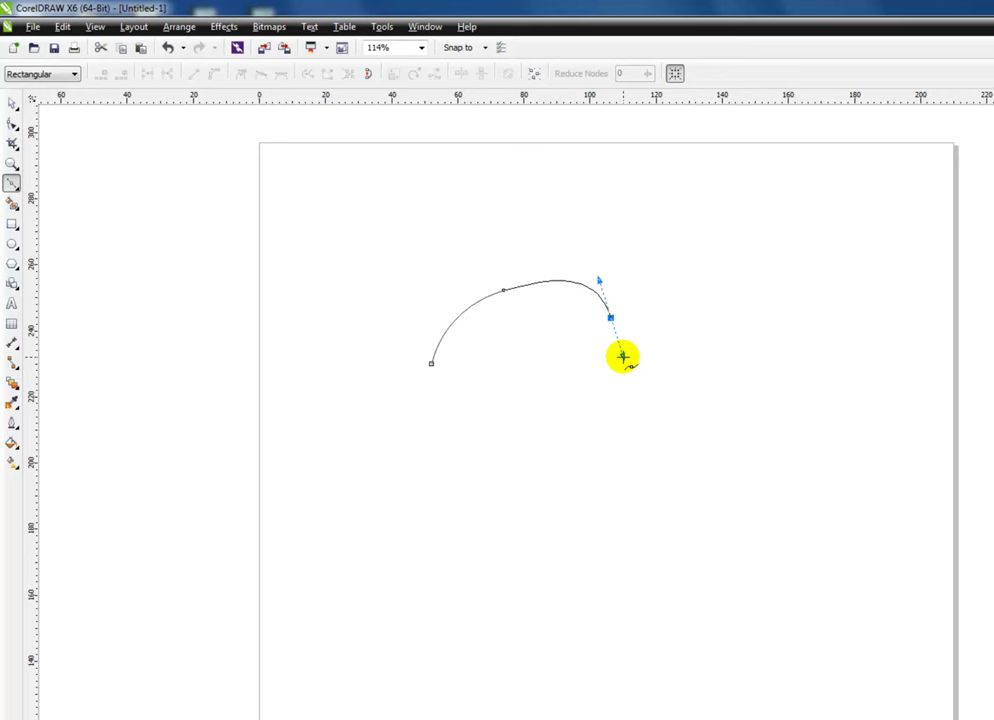
{"action": "left_click_drag", "start_coordinate": [622, 357], "coordinate": [623, 359]}
{"action": "left_click_drag", "start_coordinate": [594, 415], "coordinate": [527, 440]}
{"action": "left_click_drag", "start_coordinate": [425, 460], "coordinate": [389, 431]}
{"action": "left_click_drag", "start_coordinate": [364, 356], "coordinate": [373, 308]}
{"action": "left_click_drag", "start_coordinate": [425, 249], "coordinate": [473, 225]}
{"action": "left_click", "coordinate": [609, 222]}
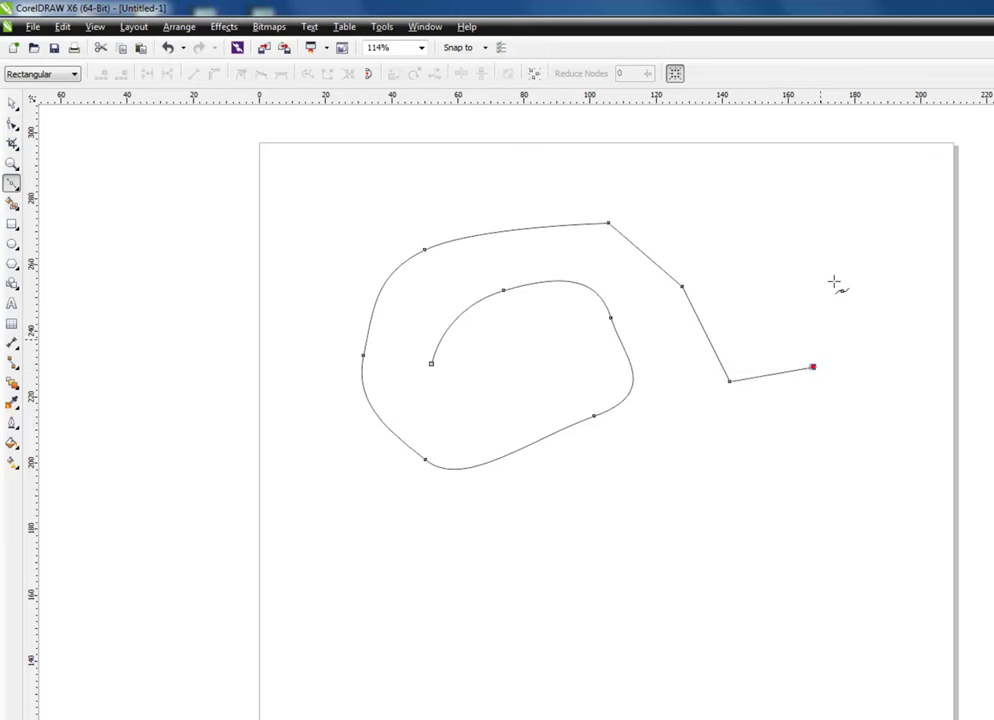
{"action": "left_click", "coordinate": [745, 220]}
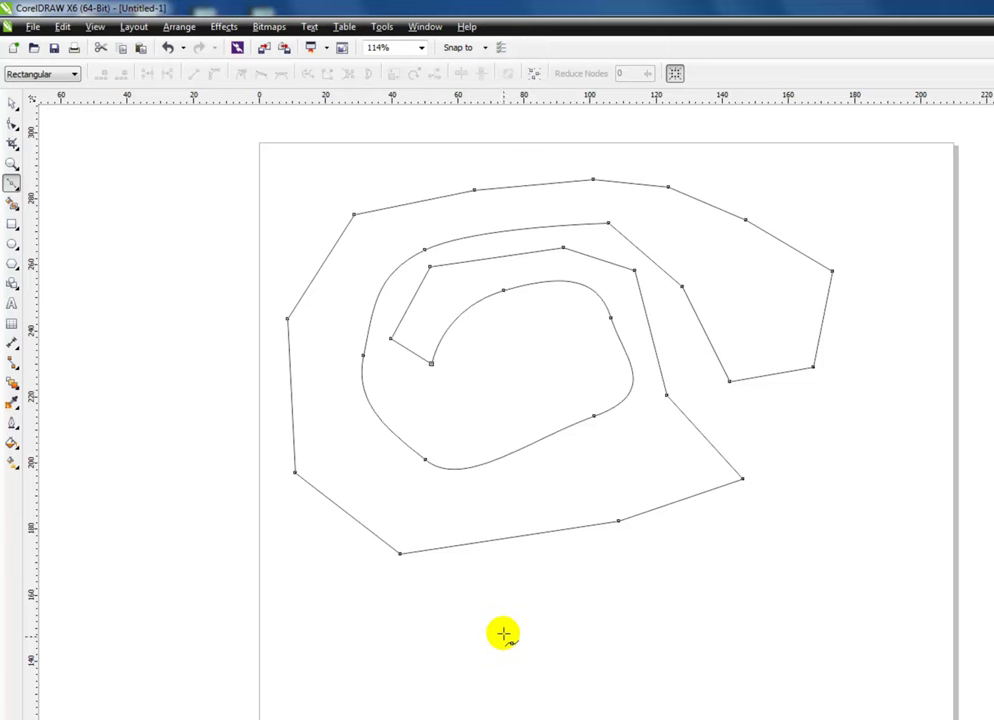
Draw a wavy Bézier curve about 90 mm wide below the closed shape, ending with horizontal direction handles
{"action": "left_click_drag", "start_coordinate": [463, 632], "coordinate": [516, 604]}
{"action": "left_click_drag", "start_coordinate": [605, 627], "coordinate": [637, 628]}
{"action": "left_click", "coordinate": [677, 609]}
{"action": "left_click_drag", "start_coordinate": [698, 584], "coordinate": [699, 582]}
{"action": "left_click_drag", "start_coordinate": [759, 561], "coordinate": [797, 577]}
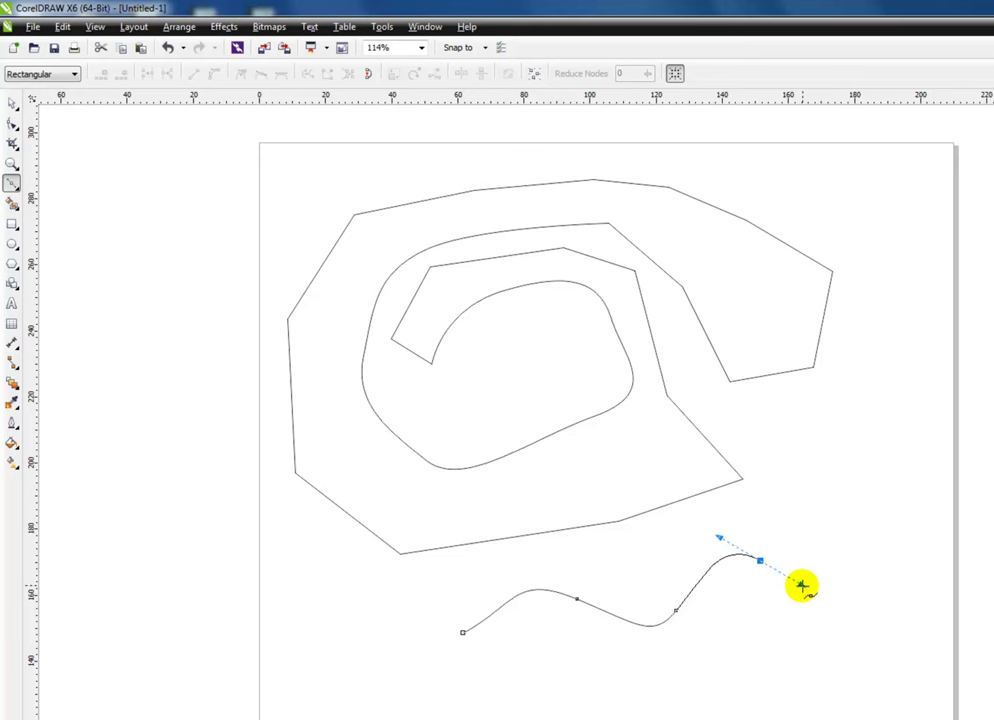
{"action": "left_click_drag", "start_coordinate": [802, 586], "coordinate": [821, 560]}
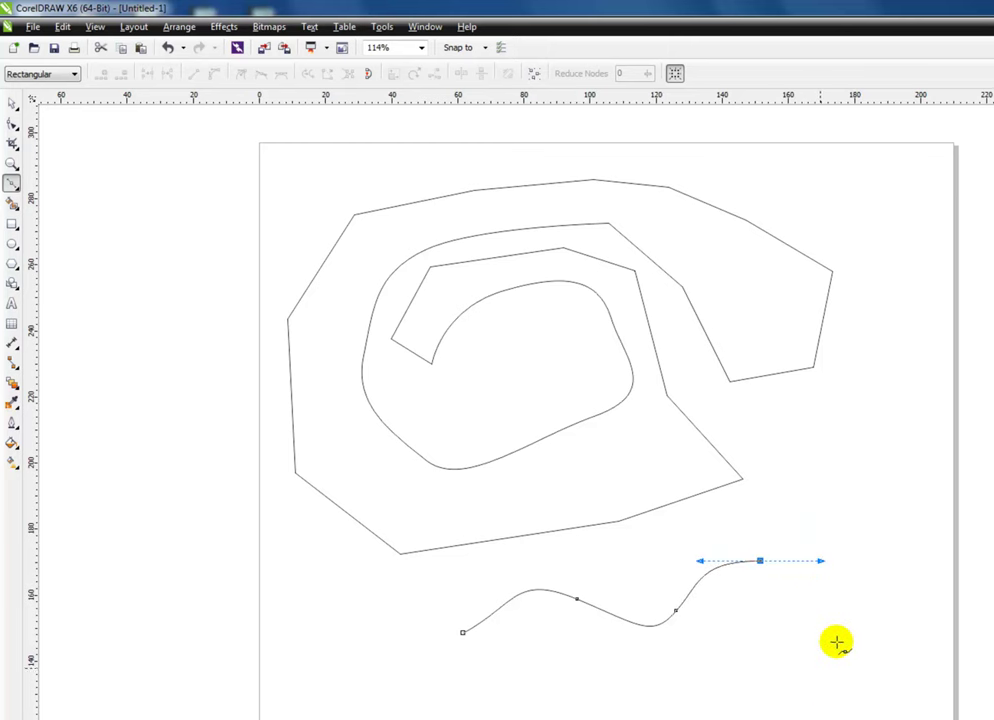
Extend the wavy curve down, back beneath its start and inward, making the open path about 100 mm wide and 60 mm high
{"action": "mouse_move", "coordinate": [846, 648]}
{"action": "left_mouse_down"}
{"action": "mouse_move", "coordinate": [834, 706]}
{"action": "mouse_move", "coordinate": [657, 716]}
{"action": "mouse_move", "coordinate": [732, 714]}
{"action": "mouse_move", "coordinate": [852, 681]}
{"action": "mouse_move", "coordinate": [901, 559]}
{"action": "mouse_move", "coordinate": [893, 495]}
{"action": "mouse_move", "coordinate": [892, 592]}
{"action": "mouse_move", "coordinate": [722, 718]}
{"action": "mouse_move", "coordinate": [845, 711]}
{"action": "mouse_move", "coordinate": [881, 636]}
{"action": "mouse_move", "coordinate": [880, 512]}
{"action": "mouse_move", "coordinate": [863, 468]}
{"action": "mouse_move", "coordinate": [856, 496]}
{"action": "mouse_move", "coordinate": [873, 578]}
{"action": "mouse_move", "coordinate": [839, 666]}
{"action": "left_mouse_up"}
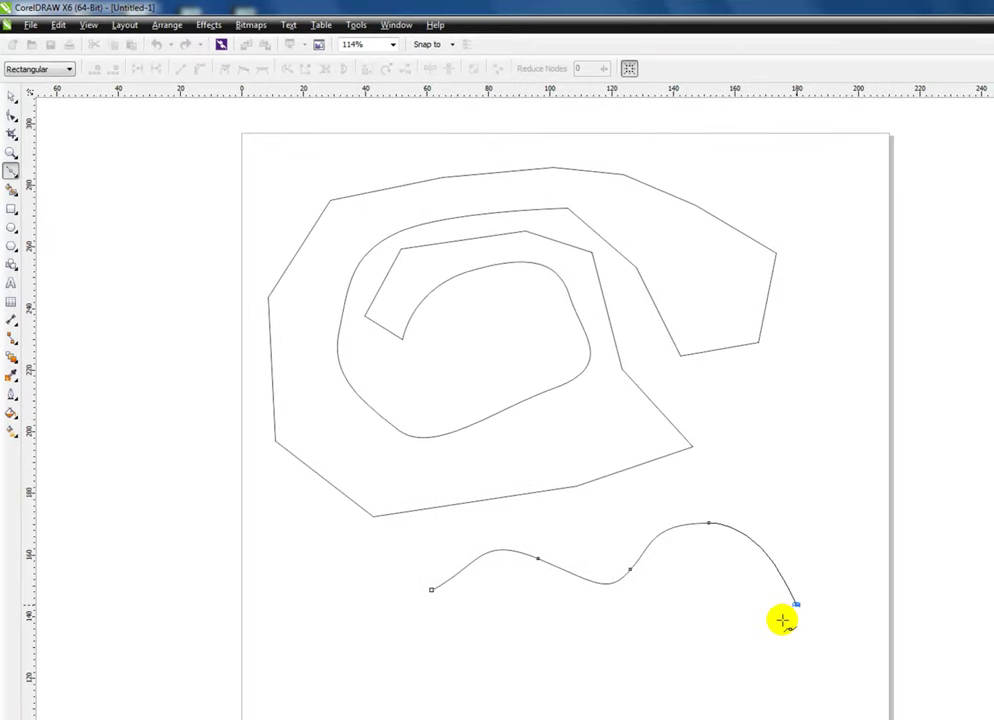
{"action": "left_click_drag", "start_coordinate": [782, 621], "coordinate": [712, 664]}
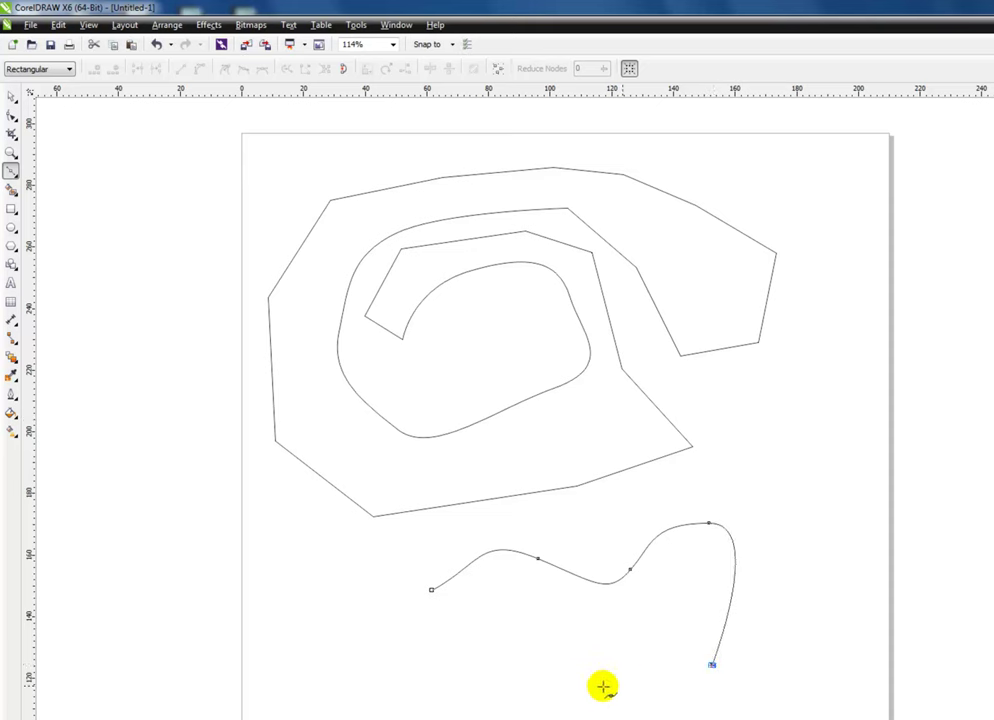
{"action": "mouse_move", "coordinate": [532, 669]}
{"action": "left_mouse_down"}
{"action": "mouse_move", "coordinate": [506, 657]}
{"action": "mouse_move", "coordinate": [526, 599]}
{"action": "mouse_move", "coordinate": [498, 636]}
{"action": "mouse_move", "coordinate": [548, 681]}
{"action": "mouse_move", "coordinate": [515, 683]}
{"action": "mouse_move", "coordinate": [544, 619]}
{"action": "mouse_move", "coordinate": [515, 676]}
{"action": "left_mouse_up"}
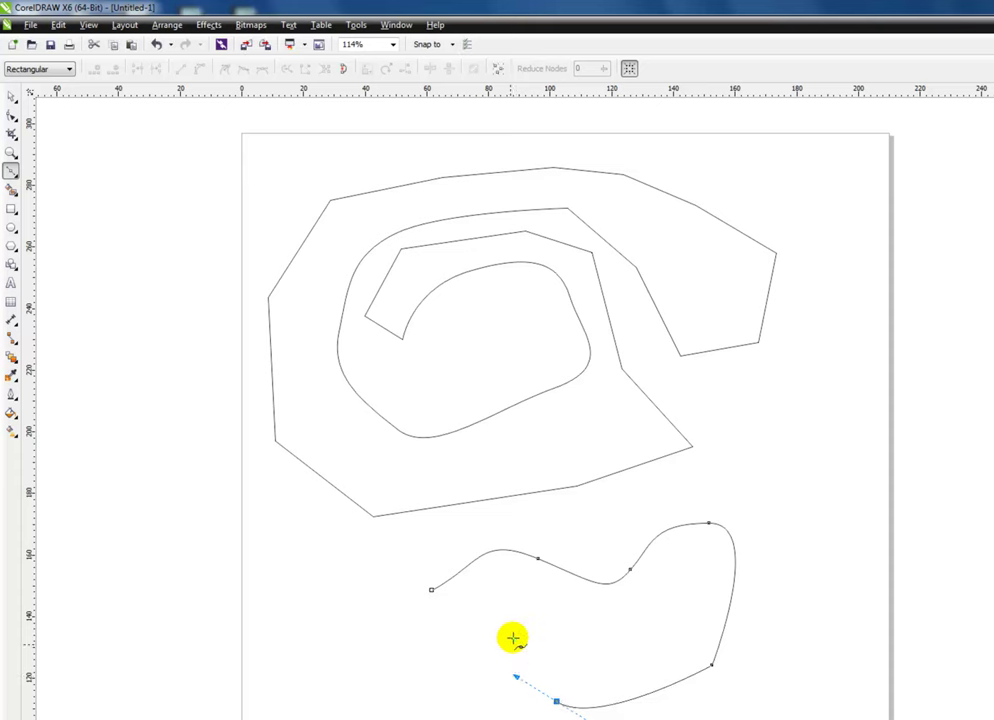
{"action": "left_click_drag", "start_coordinate": [582, 623], "coordinate": [506, 595]}
{"action": "left_click_drag", "start_coordinate": [646, 650], "coordinate": [621, 665]}
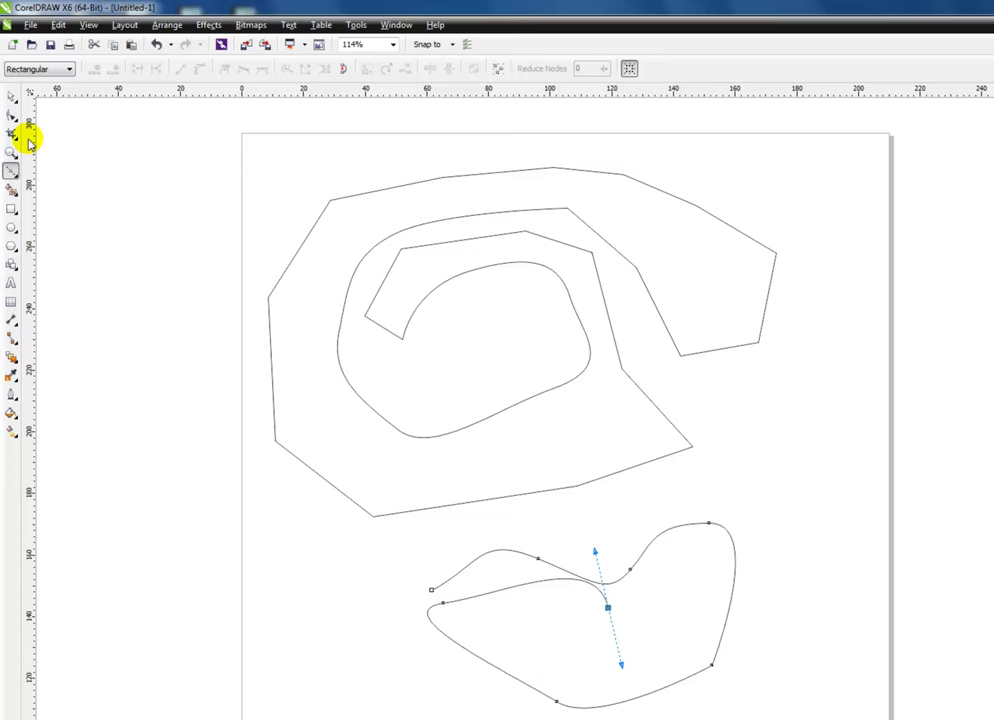
Delete all the Bézier paths from the page
{"action": "left_click", "coordinate": [12, 98]}
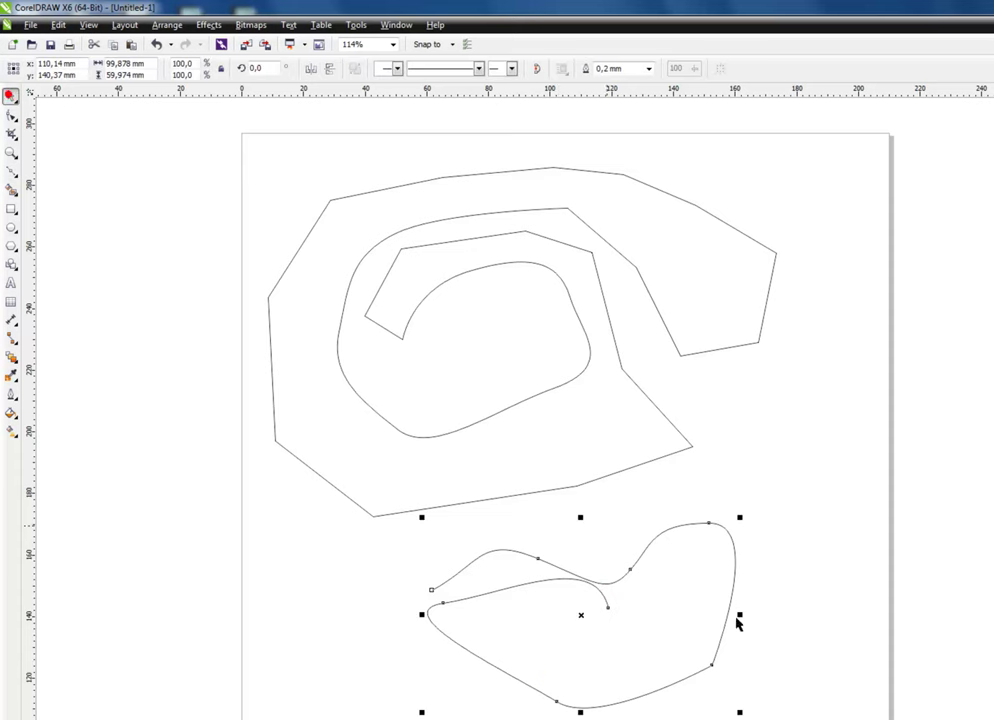
{"action": "left_click", "coordinate": [810, 652]}
{"action": "left_click_drag", "start_coordinate": [969, 715], "coordinate": [208, 150]}
{"action": "key", "text": "Delete"}
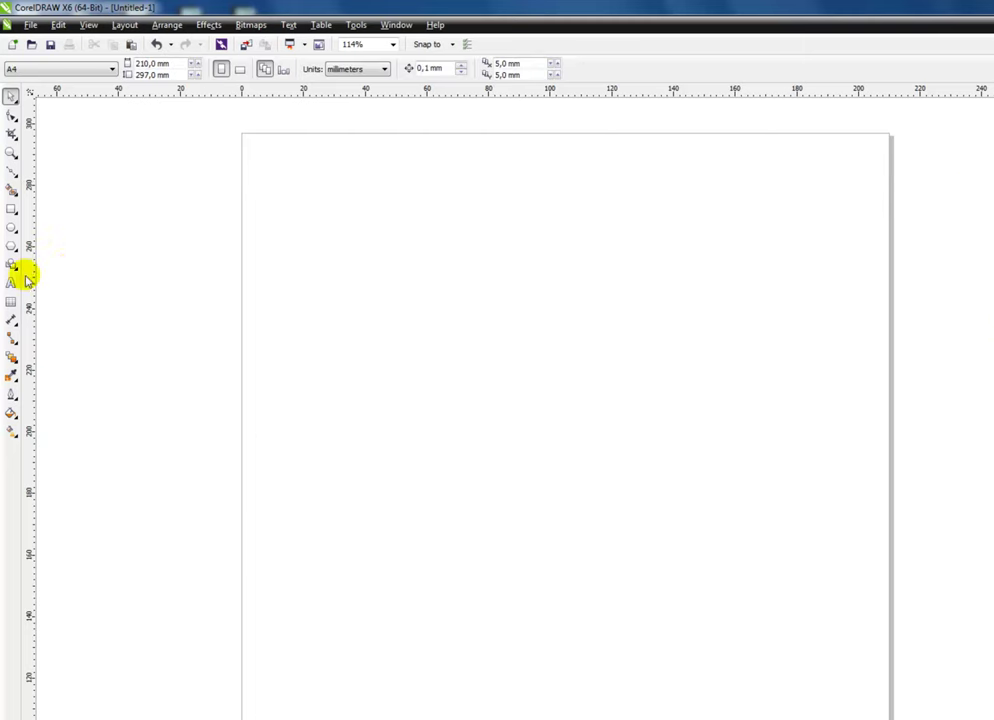
Draw two wavy Artistic Media strokes about 133 mm and 144 mm wide with the Preset shape that tapers from a flat end
{"action": "left_click", "coordinate": [14, 178]}
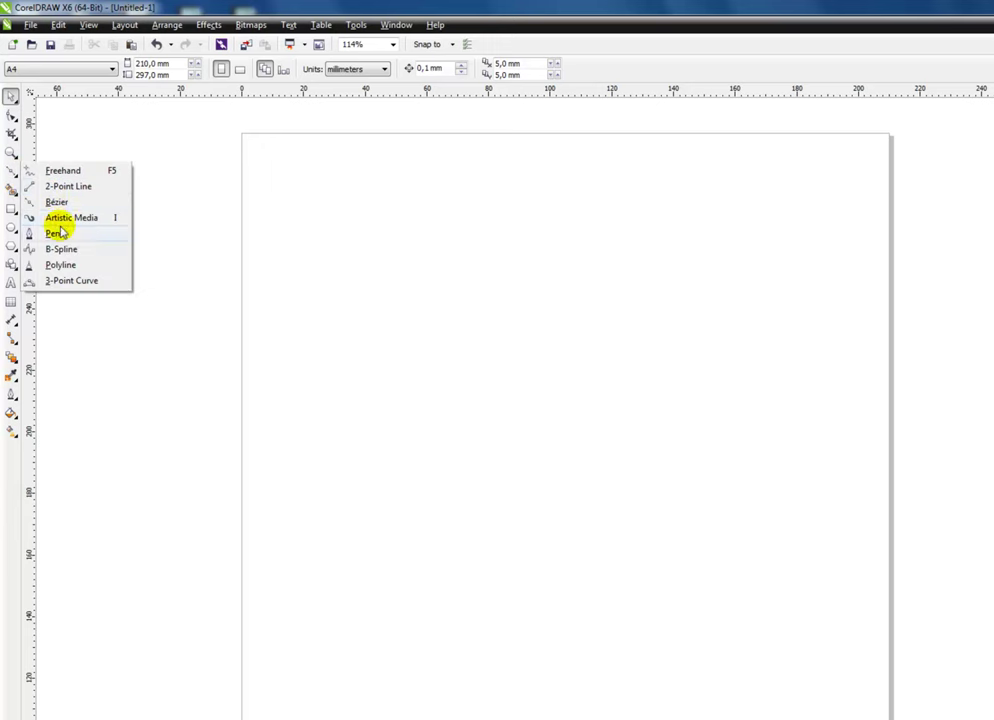
{"action": "left_click", "coordinate": [72, 220]}
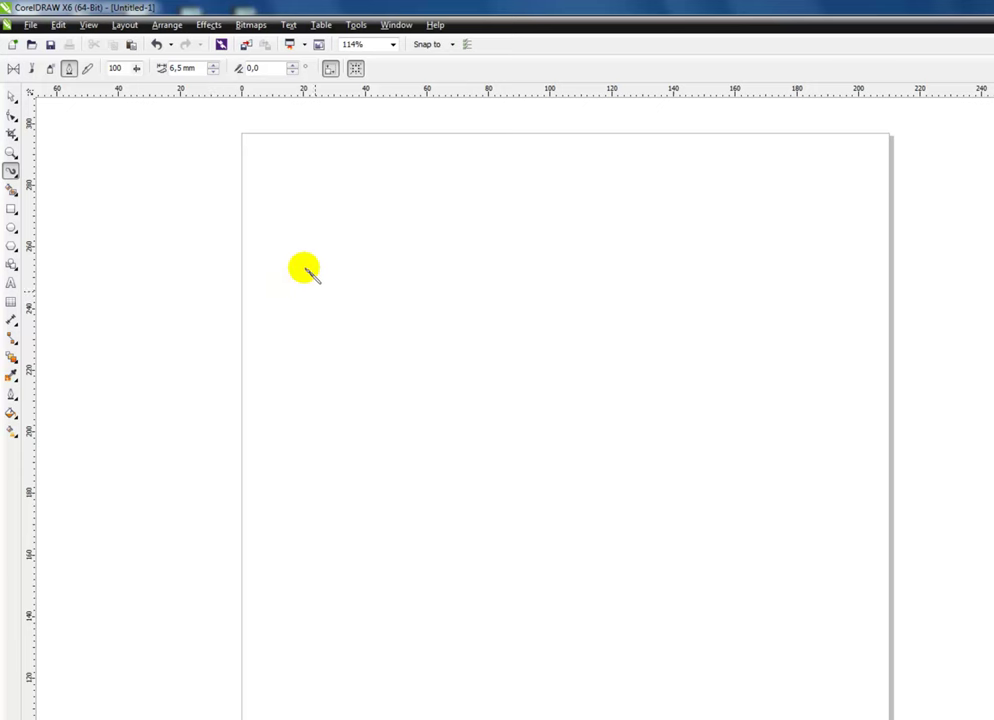
{"action": "left_click", "coordinate": [13, 68]}
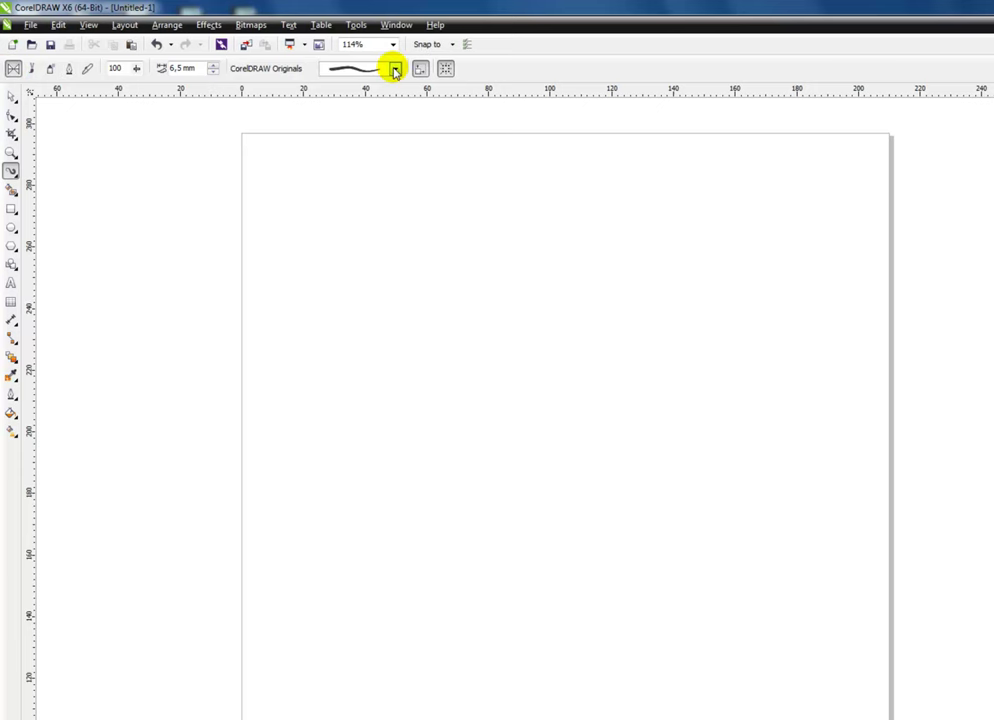
{"action": "left_click", "coordinate": [395, 71]}
{"action": "left_click_drag", "start_coordinate": [420, 218], "coordinate": [412, 385]}
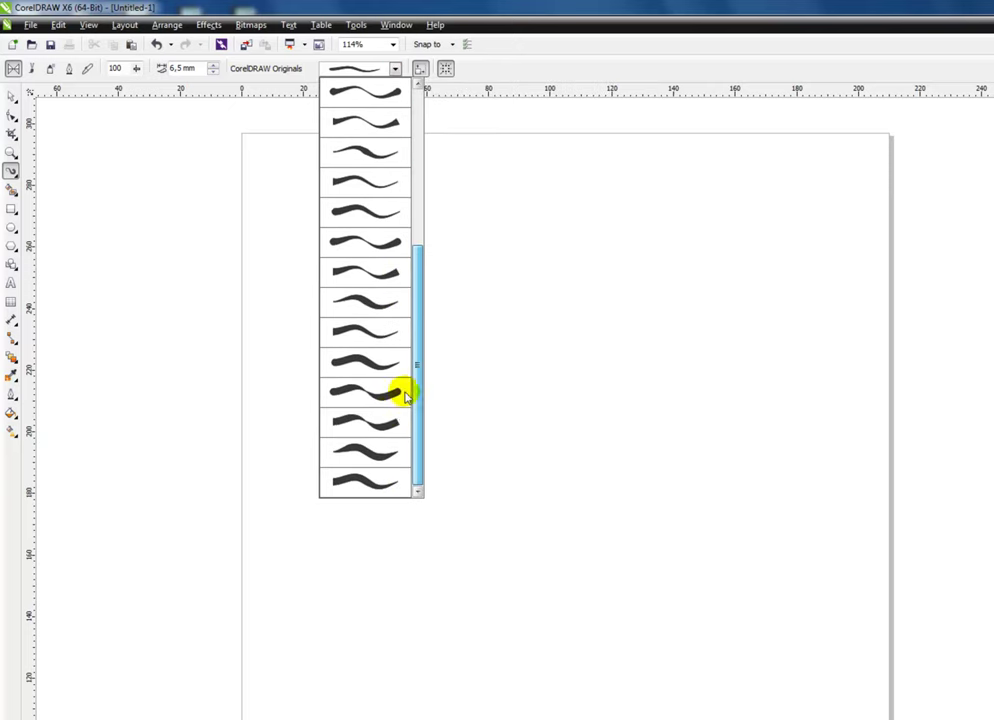
{"action": "left_click", "coordinate": [360, 336]}
{"action": "mouse_move", "coordinate": [417, 268]}
{"action": "left_mouse_down"}
{"action": "mouse_move", "coordinate": [535, 270]}
{"action": "mouse_move", "coordinate": [701, 315]}
{"action": "mouse_move", "coordinate": [745, 268]}
{"action": "left_mouse_up"}
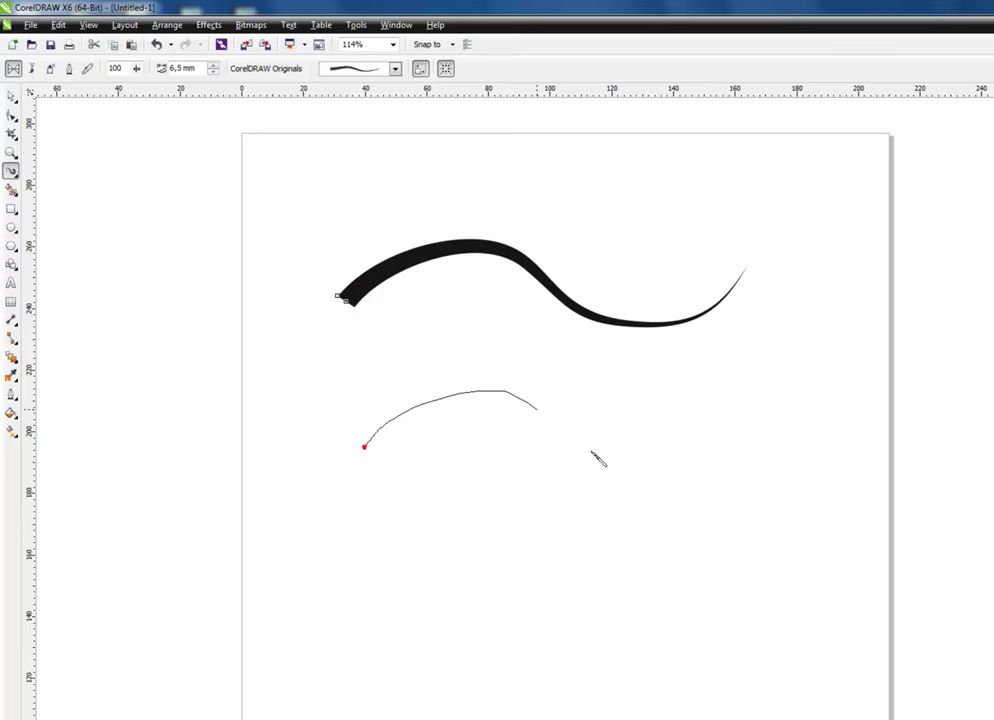
{"action": "left_click_drag", "start_coordinate": [797, 412], "coordinate": [797, 410]}
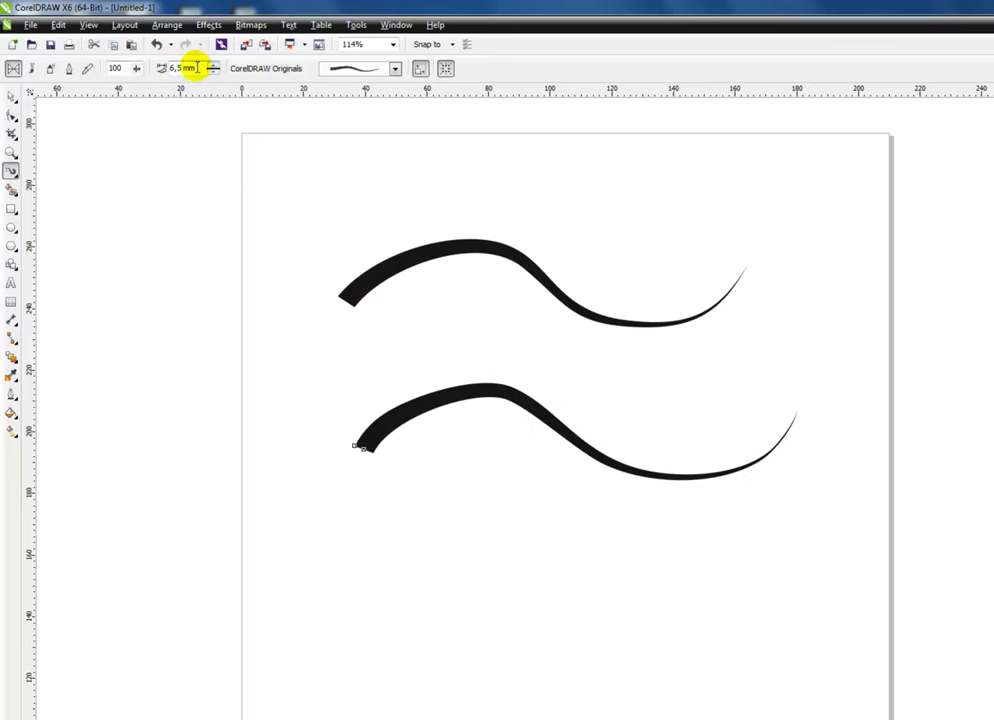
Above the thick strokes, draw two thin wavy Artistic Media brush strokes about 131 mm and 118 mm wide, using a fine Sensual brush
{"action": "left_click", "coordinate": [33, 71]}
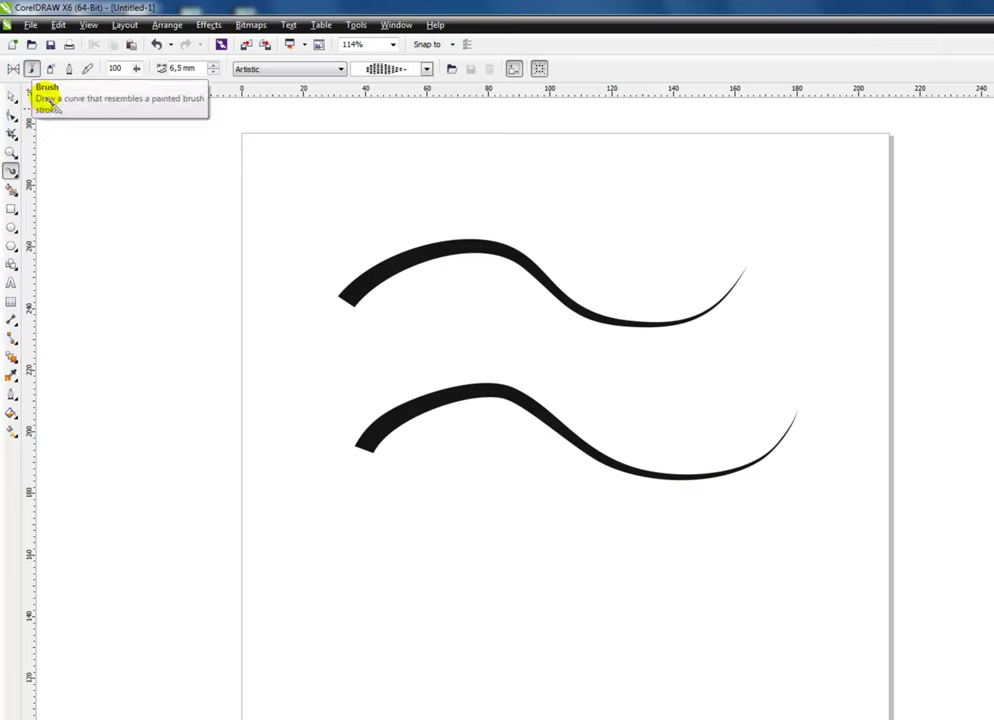
{"action": "left_click", "coordinate": [341, 69]}
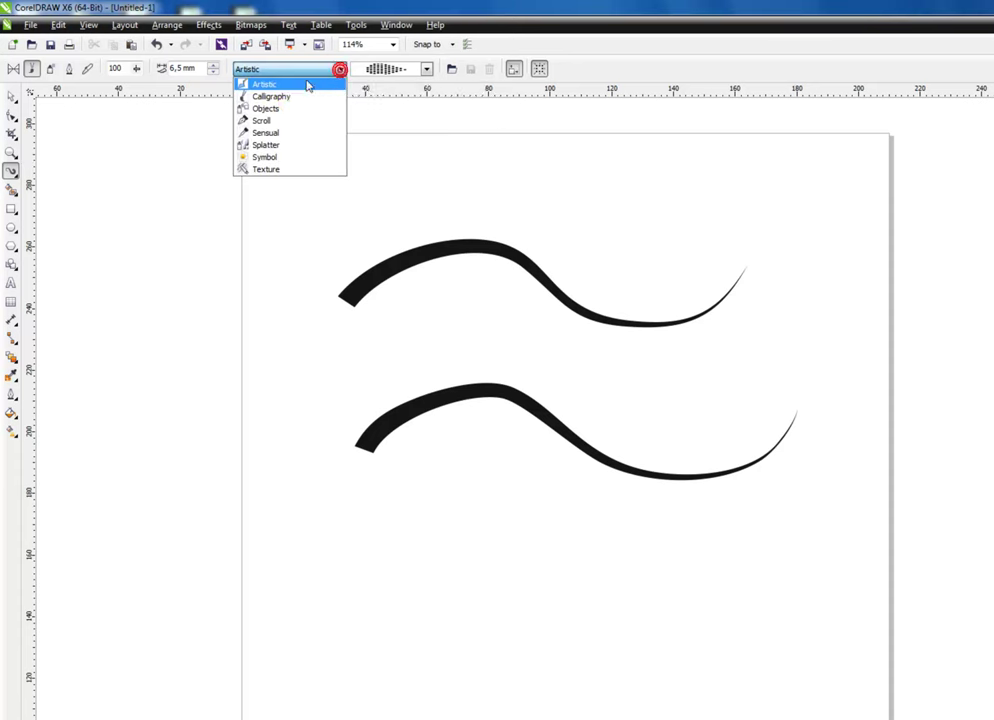
{"action": "left_click", "coordinate": [274, 133]}
{"action": "left_click", "coordinate": [426, 68]}
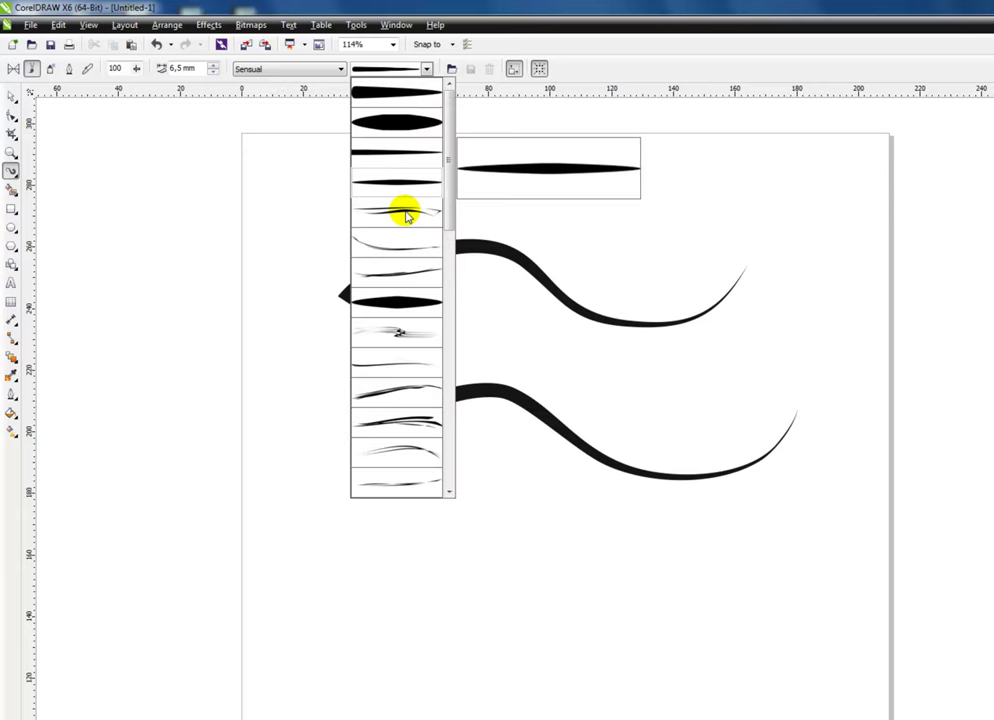
{"action": "left_click", "coordinate": [399, 252]}
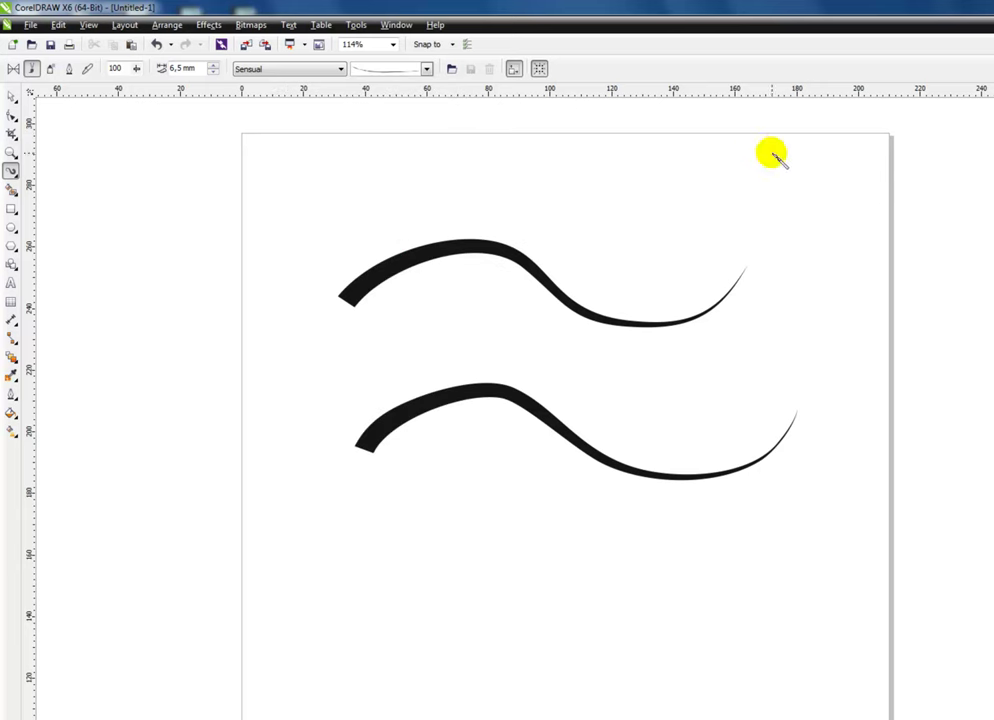
{"action": "left_click_drag", "start_coordinate": [497, 158], "coordinate": [372, 184]}
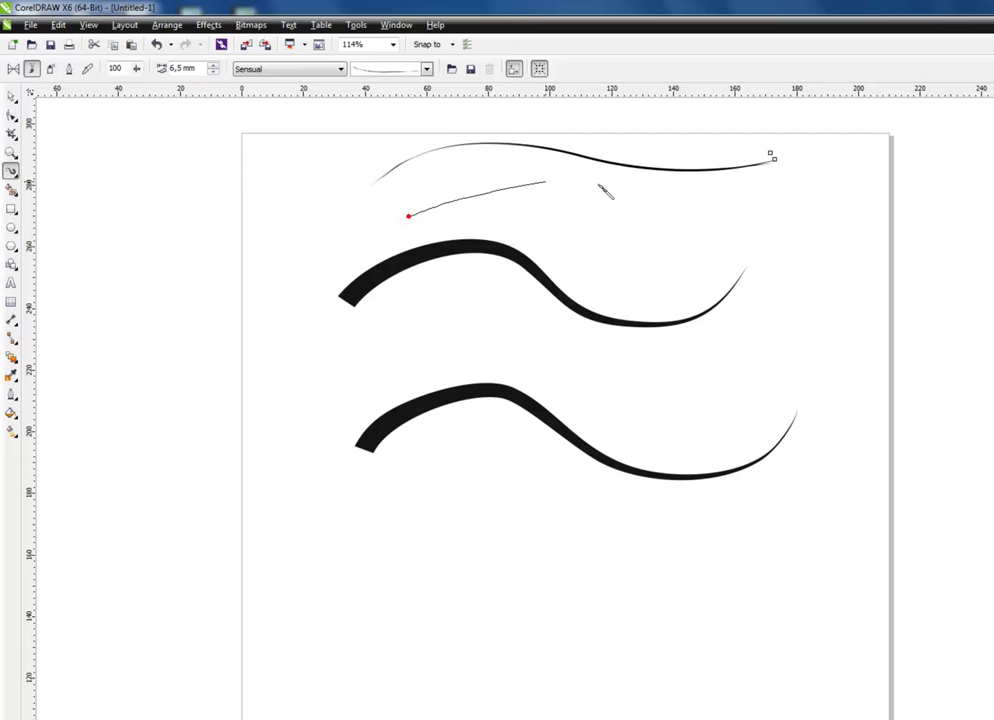
{"action": "left_click_drag", "start_coordinate": [767, 217], "coordinate": [768, 220]}
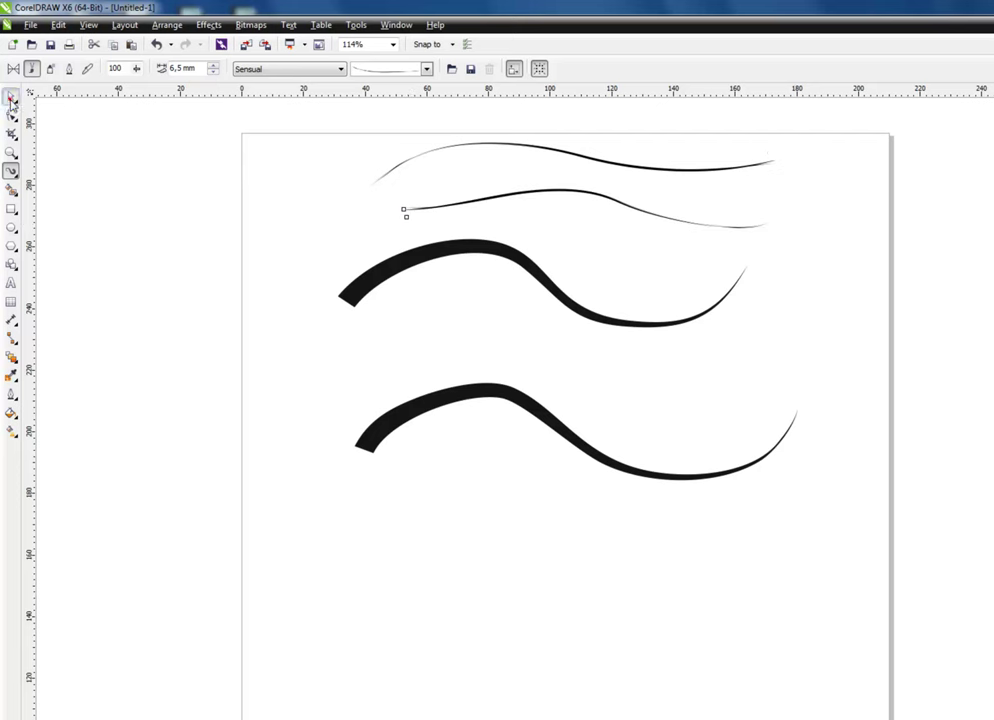
{"action": "left_click", "coordinate": [11, 98]}
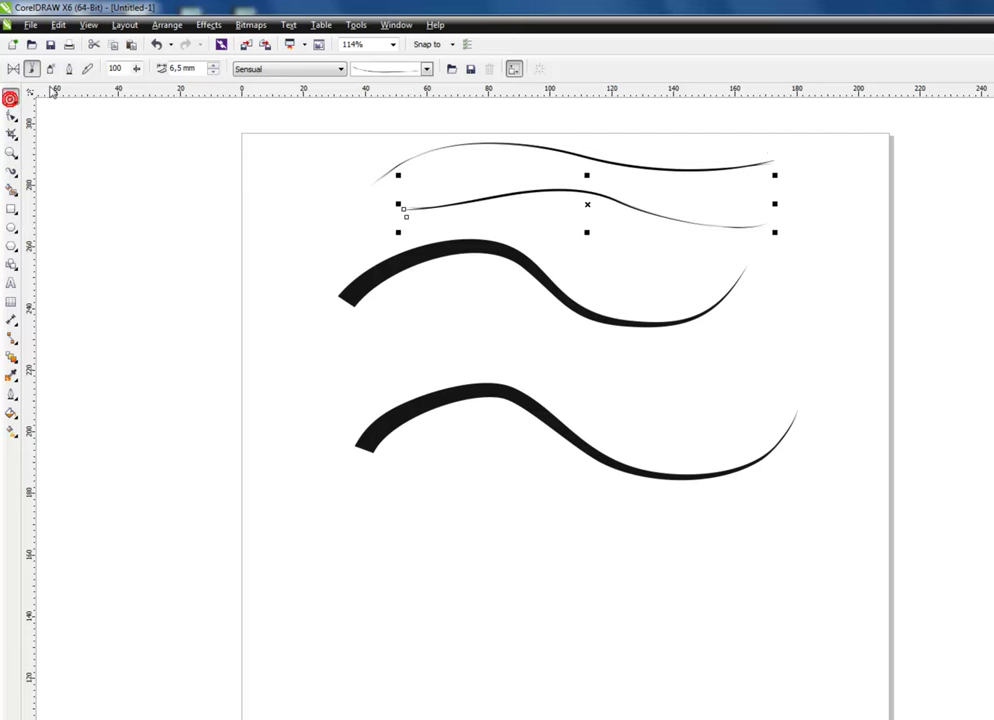
Spray a row of pink and peach Mosaic diamonds about 172 mm wide across the thick strokes with the Artistic Media Sprayer
{"action": "left_click", "coordinate": [11, 172]}
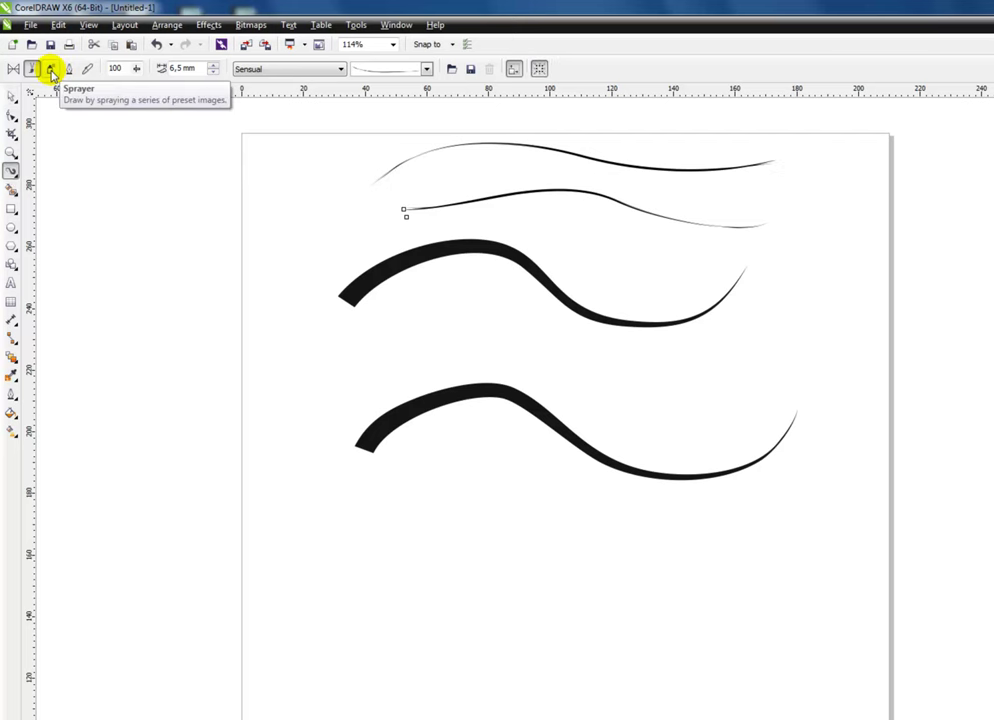
{"action": "left_click", "coordinate": [50, 68]}
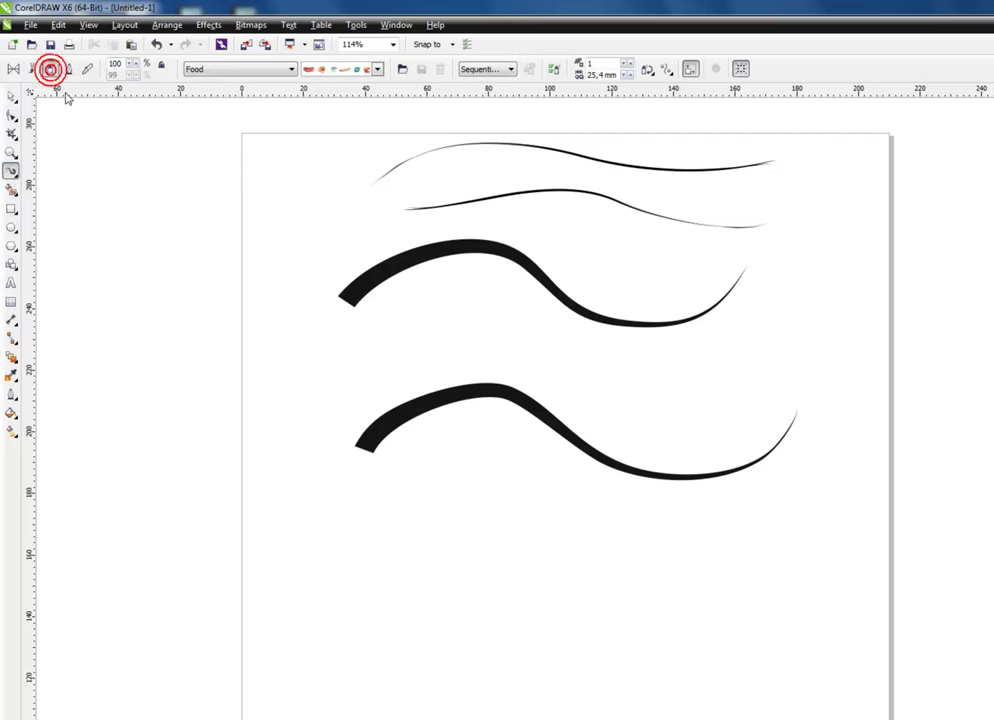
{"action": "left_click", "coordinate": [291, 70]}
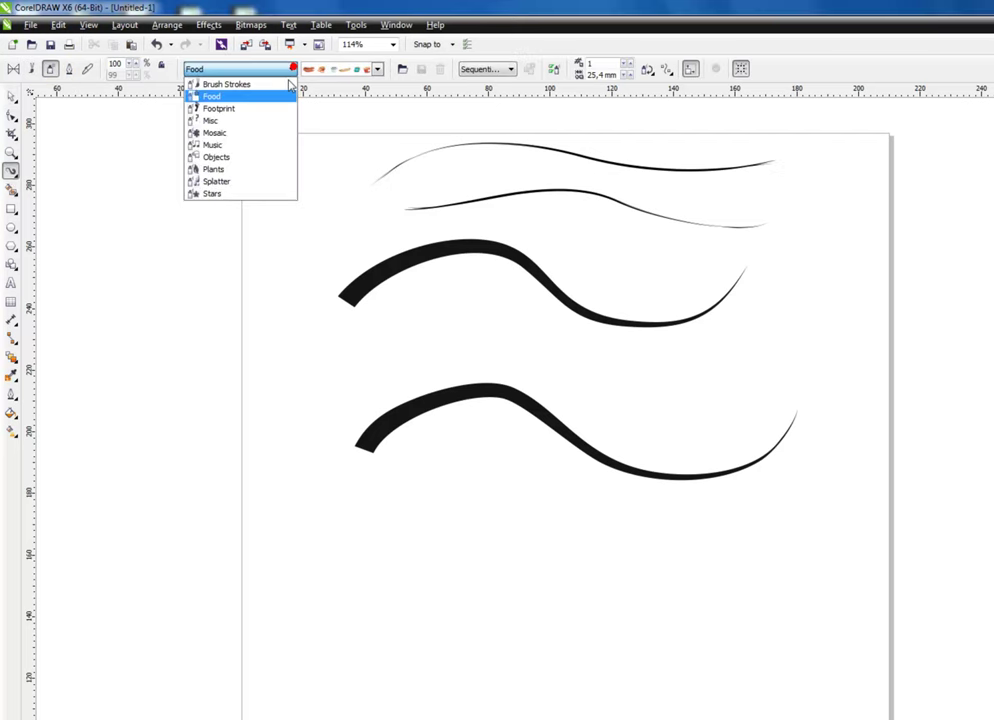
{"action": "left_click", "coordinate": [233, 135]}
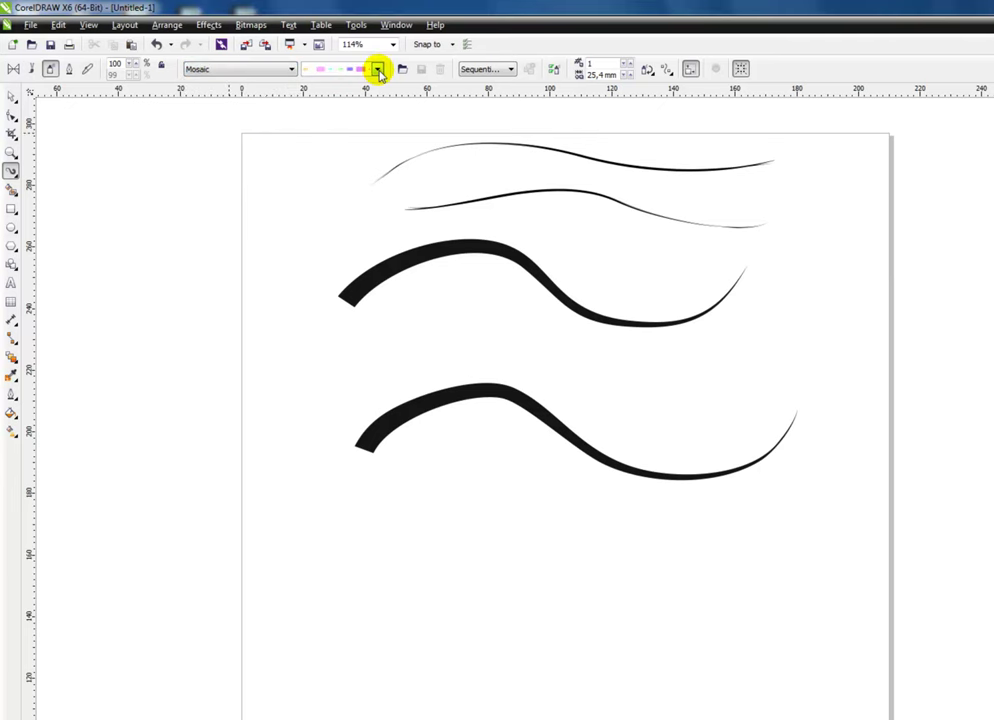
{"action": "left_click", "coordinate": [377, 68]}
{"action": "mouse_move", "coordinate": [340, 270]}
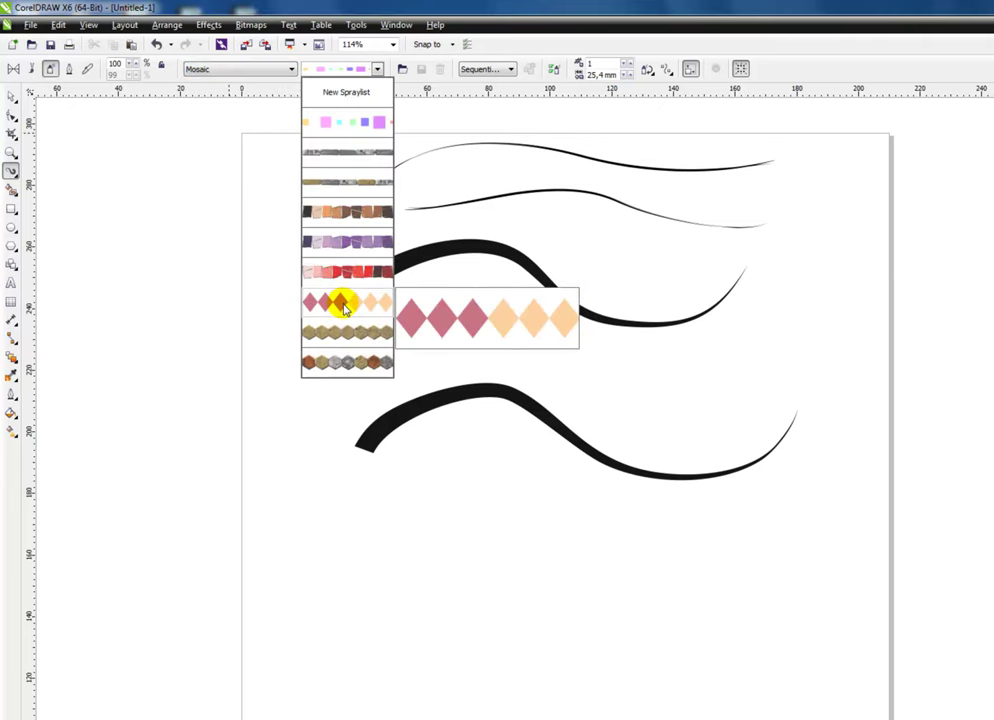
{"action": "left_click", "coordinate": [343, 308]}
{"action": "mouse_move", "coordinate": [432, 550]}
{"action": "left_mouse_down"}
{"action": "mouse_move", "coordinate": [750, 551]}
{"action": "mouse_move", "coordinate": [713, 581]}
{"action": "mouse_move", "coordinate": [411, 528]}
{"action": "mouse_move", "coordinate": [747, 482]}
{"action": "mouse_move", "coordinate": [750, 367]}
{"action": "left_mouse_up"}
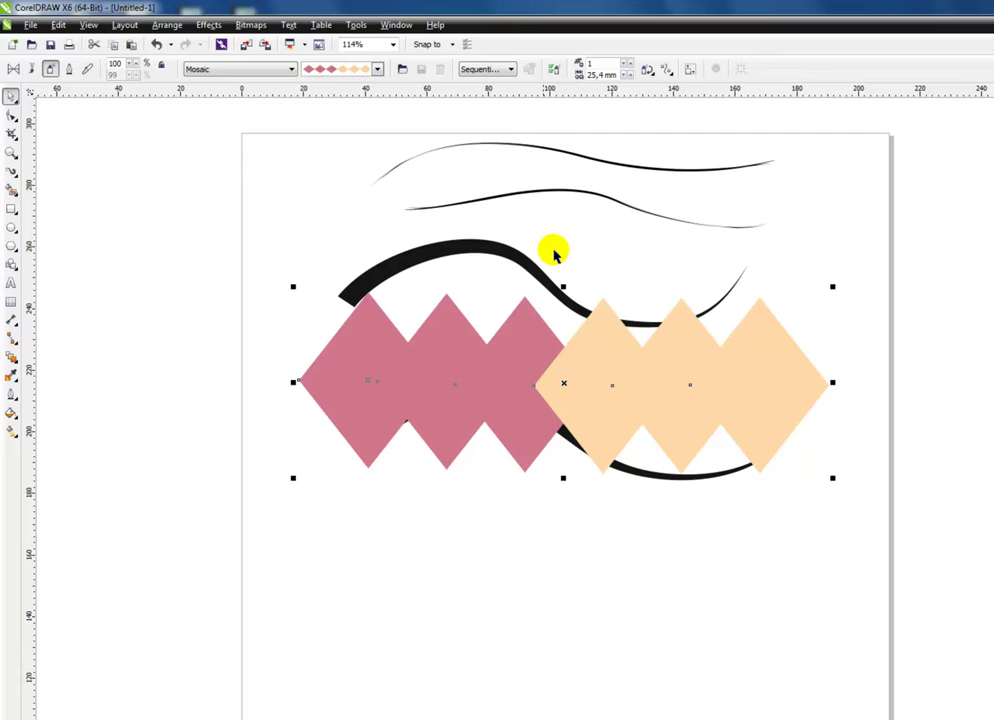
Set the sprayed diamonds' size to 78% and their image spacing to 16,9 mm
{"action": "left_click", "coordinate": [129, 67]}
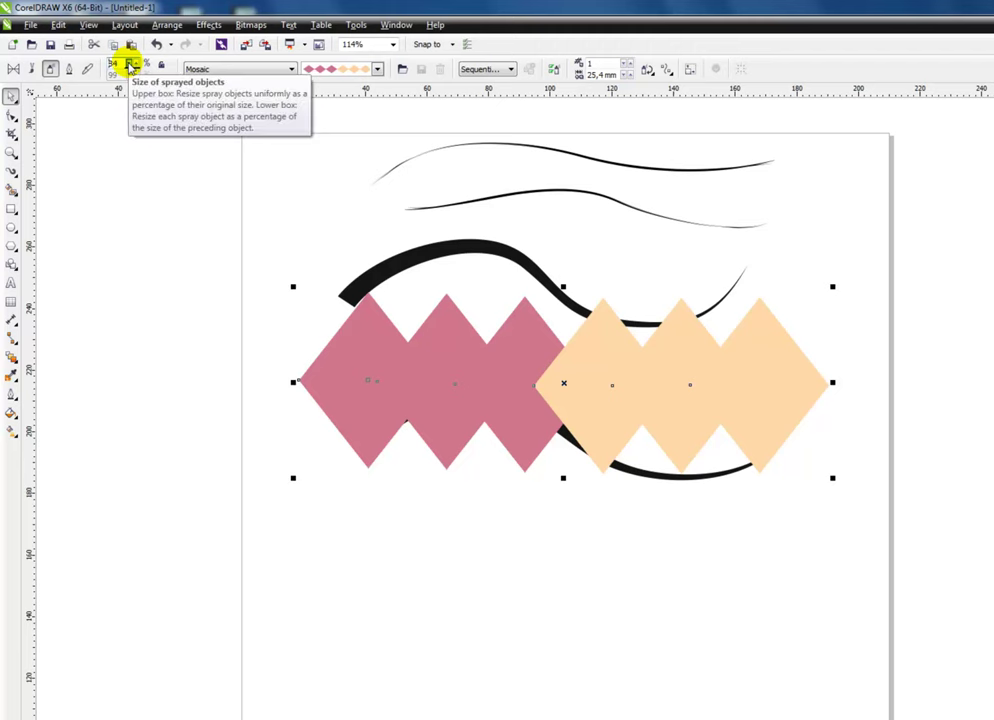
{"action": "left_click", "coordinate": [625, 78]}
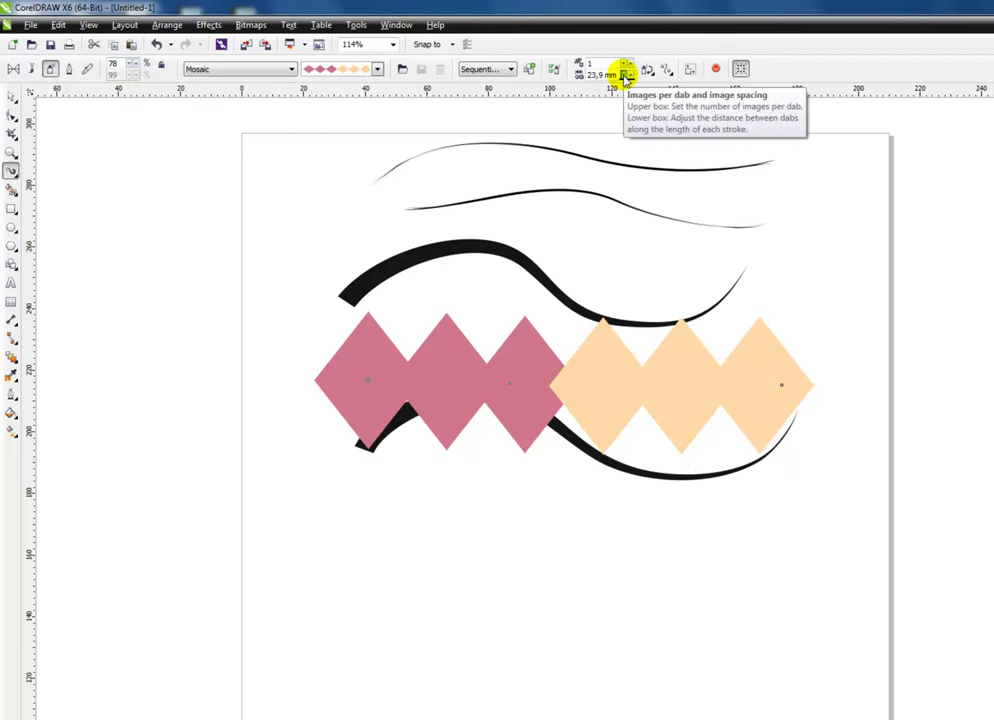
{"action": "left_click", "coordinate": [625, 78]}
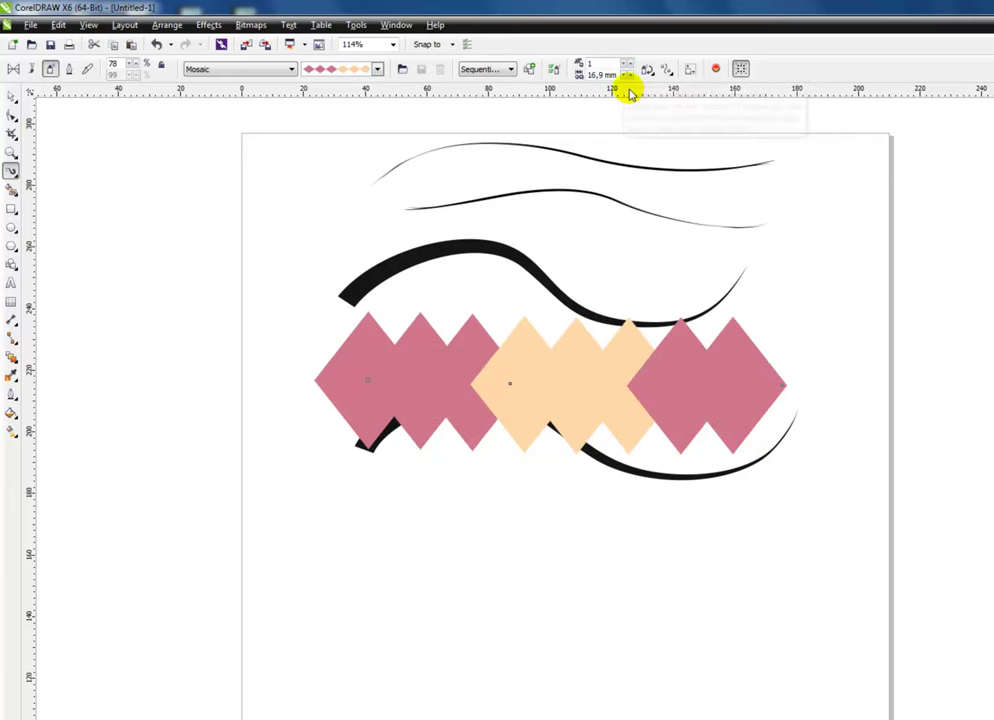
Set the sprayed diamonds' image spacing to 24,4 mm and give them a positive rotation angle relative to the path
{"action": "left_click", "coordinate": [628, 73]}
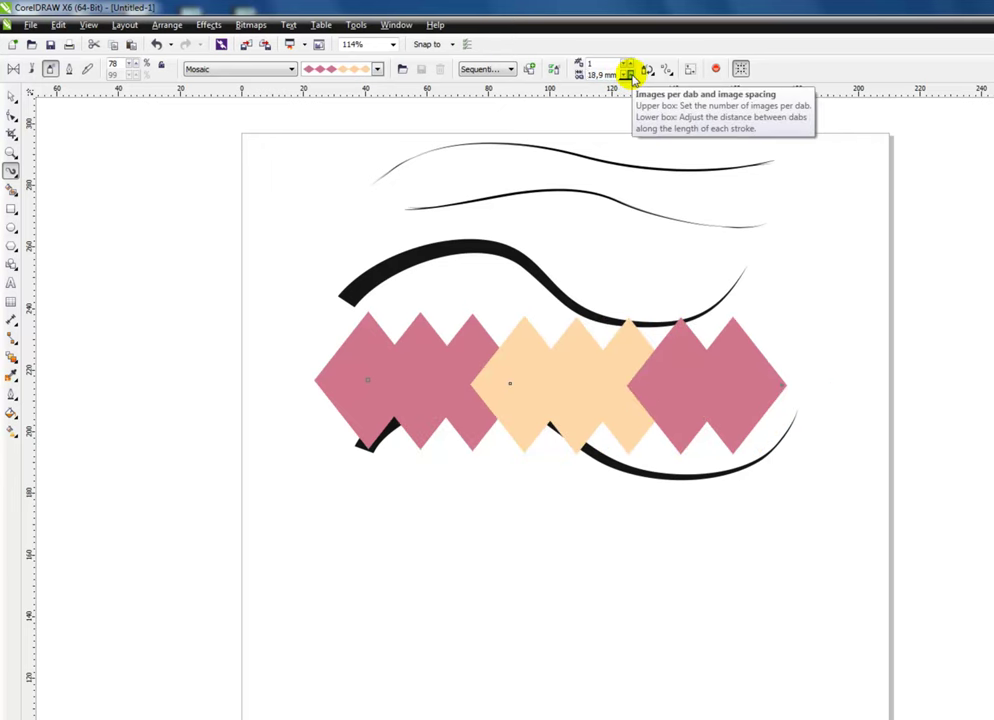
{"action": "left_click", "coordinate": [628, 74]}
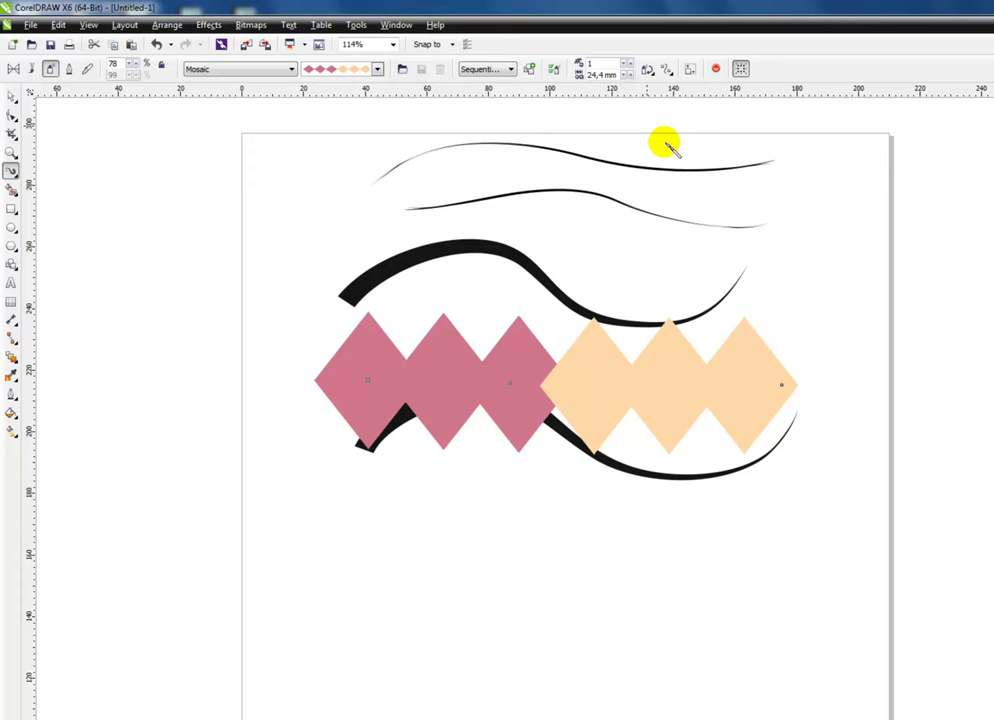
{"action": "left_click", "coordinate": [648, 72]}
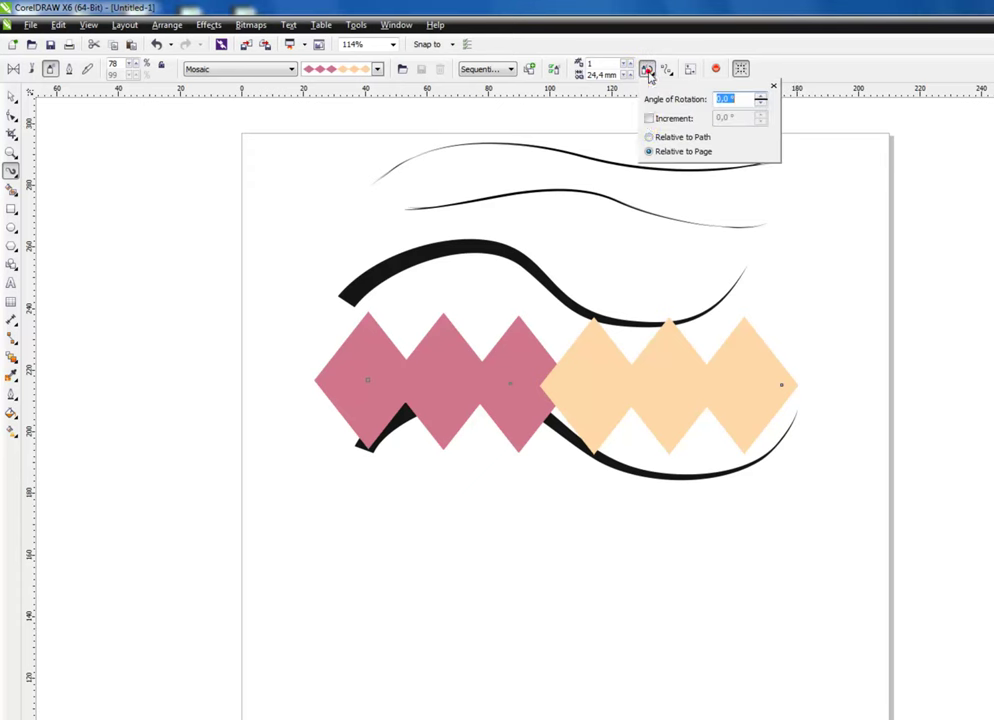
{"action": "left_click", "coordinate": [649, 119]}
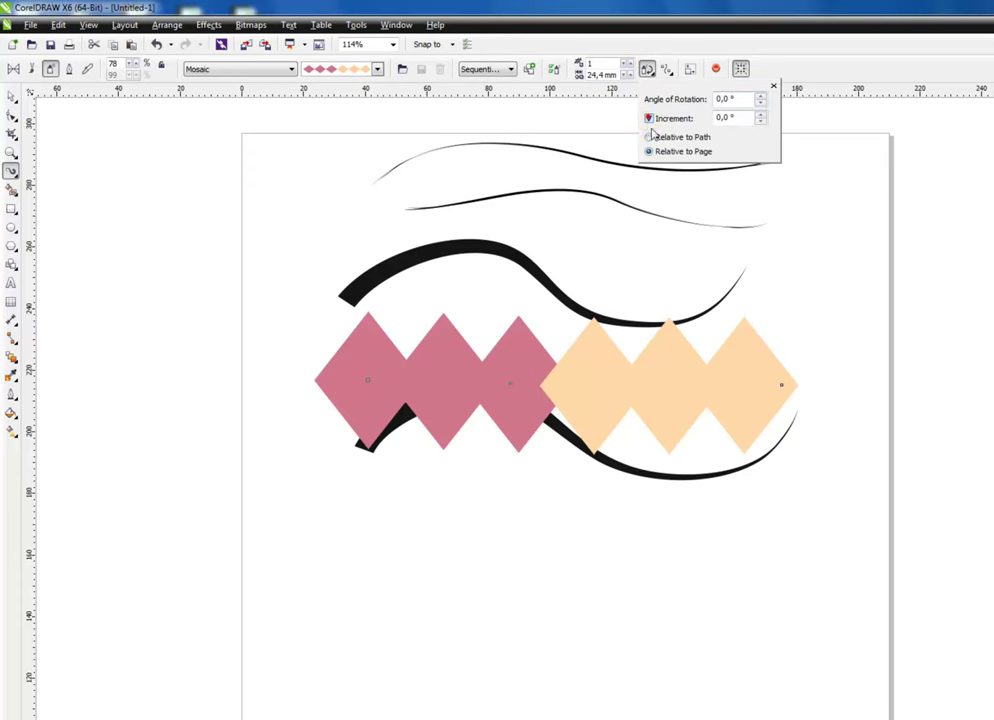
{"action": "left_click", "coordinate": [649, 118]}
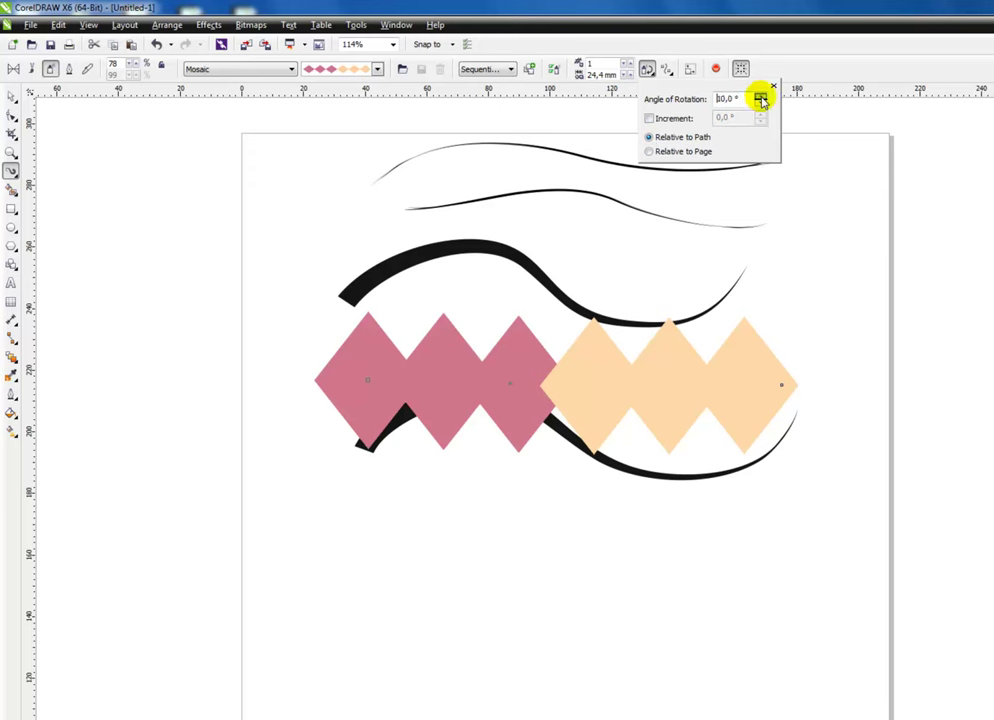
{"action": "left_click", "coordinate": [727, 306]}
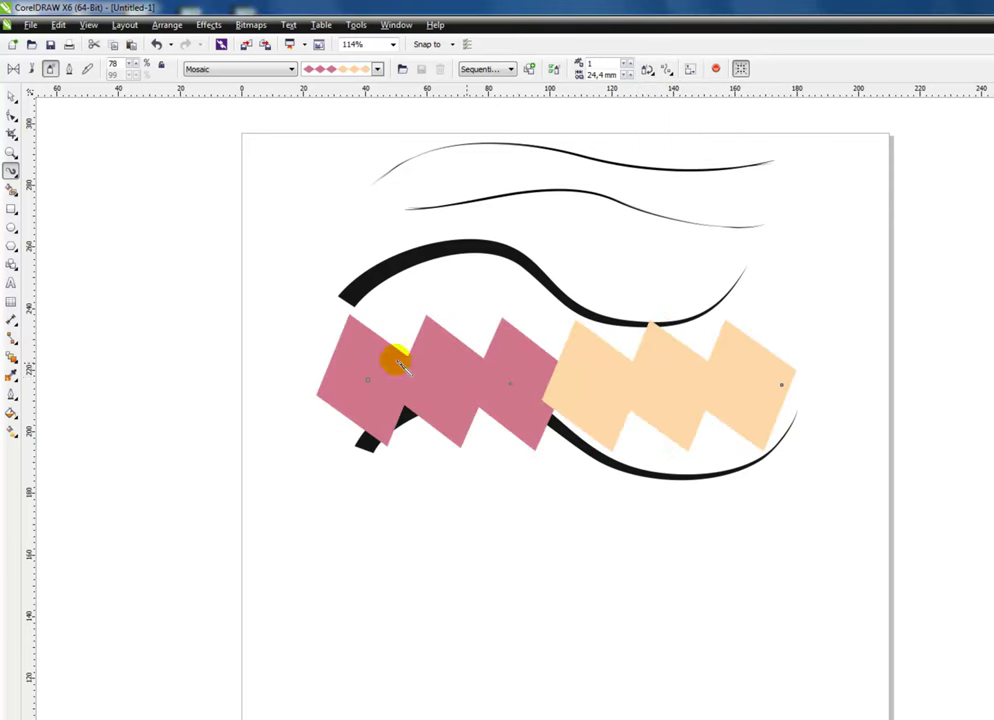
Offset the sprayed diamonds by 25 mm from their path in alternating directions
{"action": "left_click", "coordinate": [670, 71]}
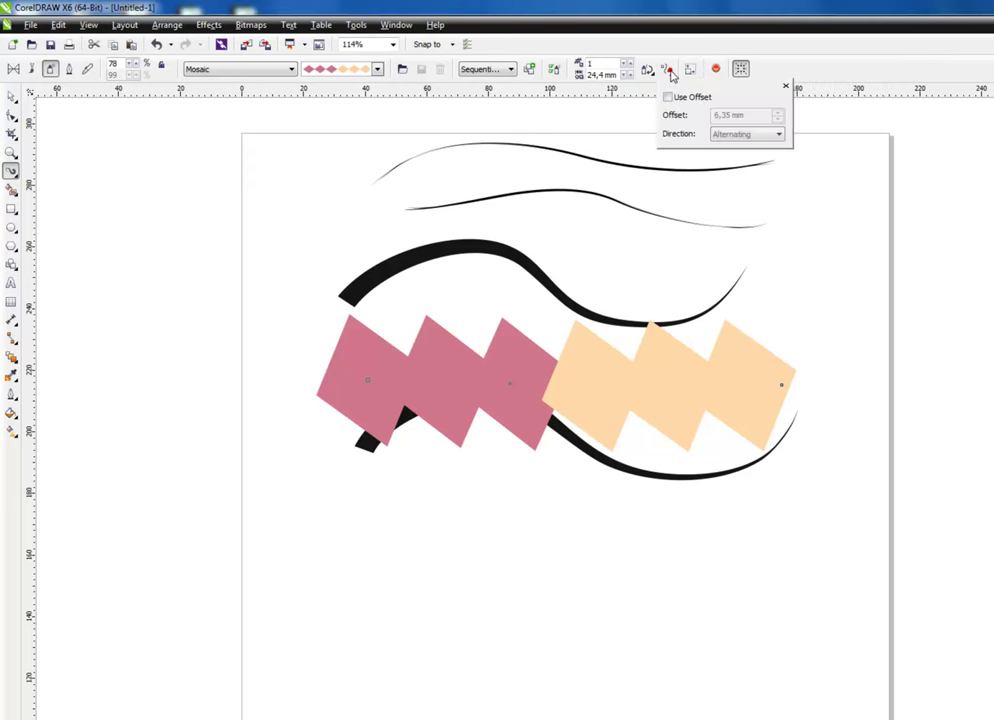
{"action": "left_click", "coordinate": [668, 98]}
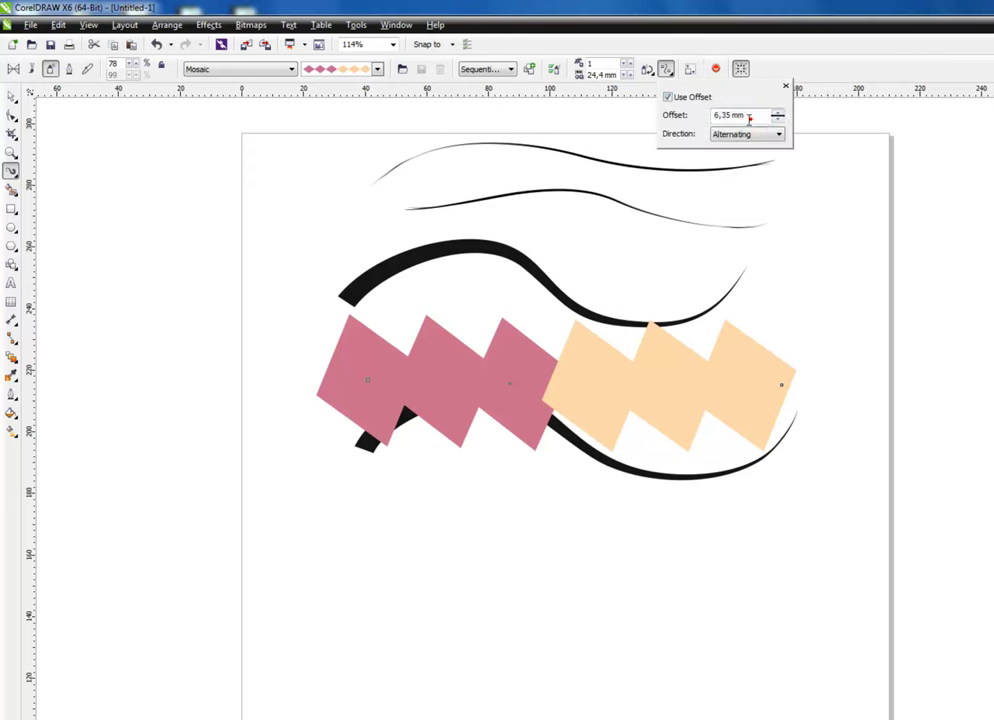
{"action": "type", "text": "25"}
{"action": "key", "text": "Return"}
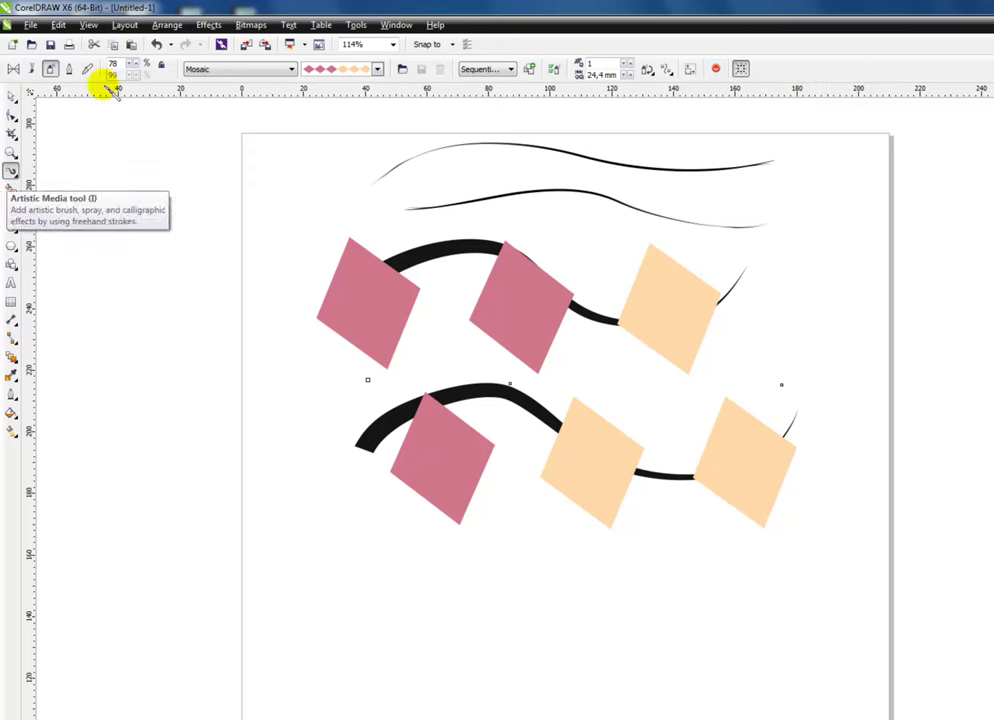
Draw a sweeping, tapering Artistic Media stroke about 207 mm wide below the diamonds, with a 25,4 mm stroke width
{"action": "left_click", "coordinate": [70, 70]}
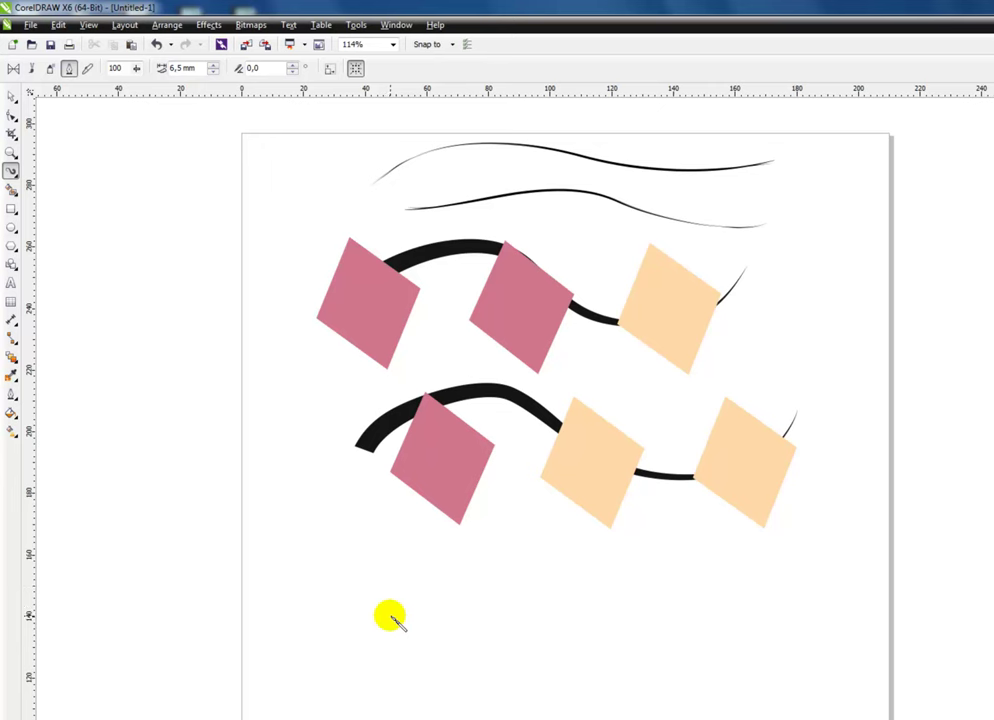
{"action": "mouse_move", "coordinate": [530, 620]}
{"action": "left_mouse_down"}
{"action": "mouse_move", "coordinate": [732, 590]}
{"action": "mouse_move", "coordinate": [777, 548]}
{"action": "mouse_move", "coordinate": [772, 572]}
{"action": "mouse_move", "coordinate": [801, 570]}
{"action": "left_mouse_up"}
{"action": "left_click_drag", "start_coordinate": [289, 505], "coordinate": [178, 377]}
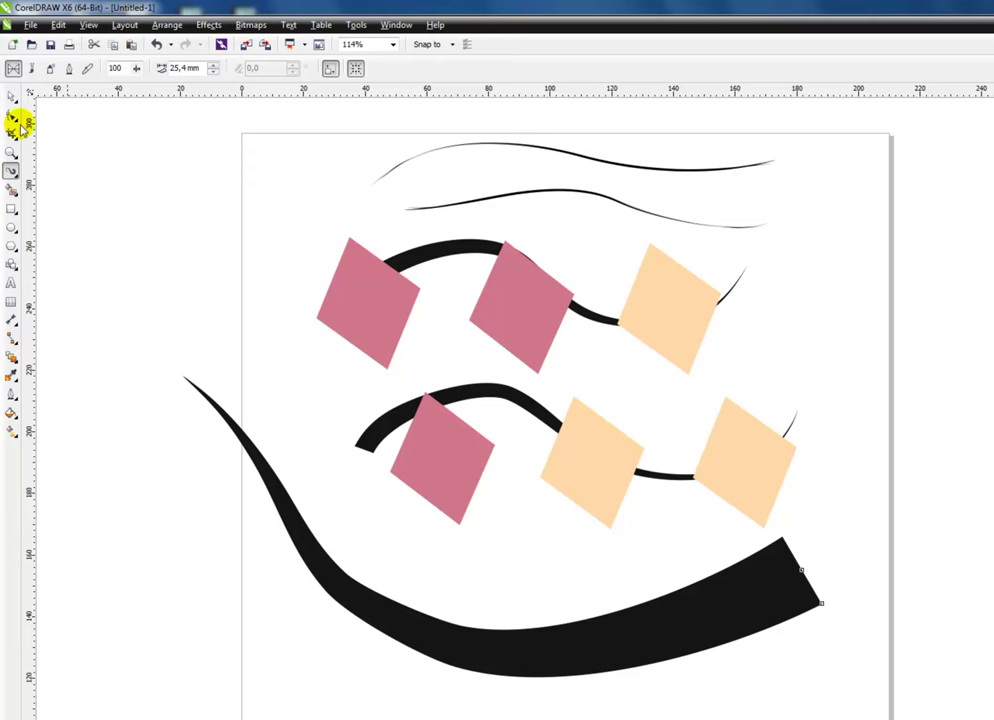
Draw two 25,4 mm wide calligraphic Artistic Media strokes, one across the page's upper left edge and one outside its right edge
{"action": "left_click", "coordinate": [69, 70]}
{"action": "mouse_move", "coordinate": [87, 242]}
{"action": "left_mouse_down"}
{"action": "mouse_move", "coordinate": [266, 166]}
{"action": "mouse_move", "coordinate": [306, 178]}
{"action": "mouse_move", "coordinate": [295, 229]}
{"action": "mouse_move", "coordinate": [262, 226]}
{"action": "left_mouse_up"}
{"action": "mouse_move", "coordinate": [852, 275]}
{"action": "left_mouse_down"}
{"action": "mouse_move", "coordinate": [950, 249]}
{"action": "mouse_move", "coordinate": [966, 470]}
{"action": "left_mouse_up"}
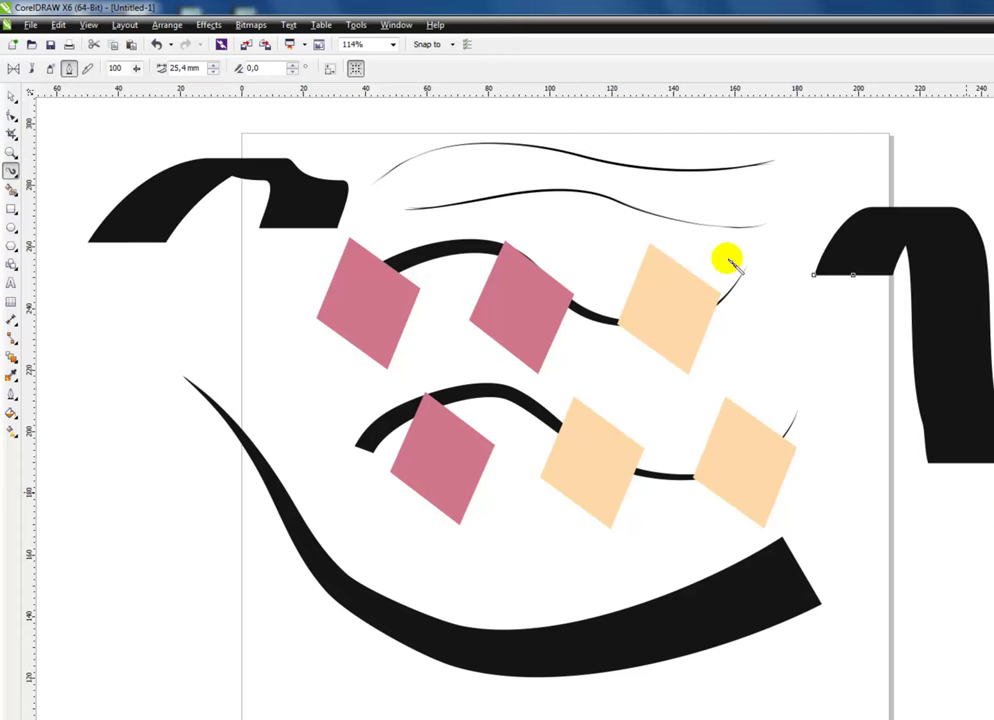
Set the right-hand calligraphic stroke's width to 12,9 mm and draw two more calligraphic strokes above and below it
{"action": "left_click", "coordinate": [213, 72]}
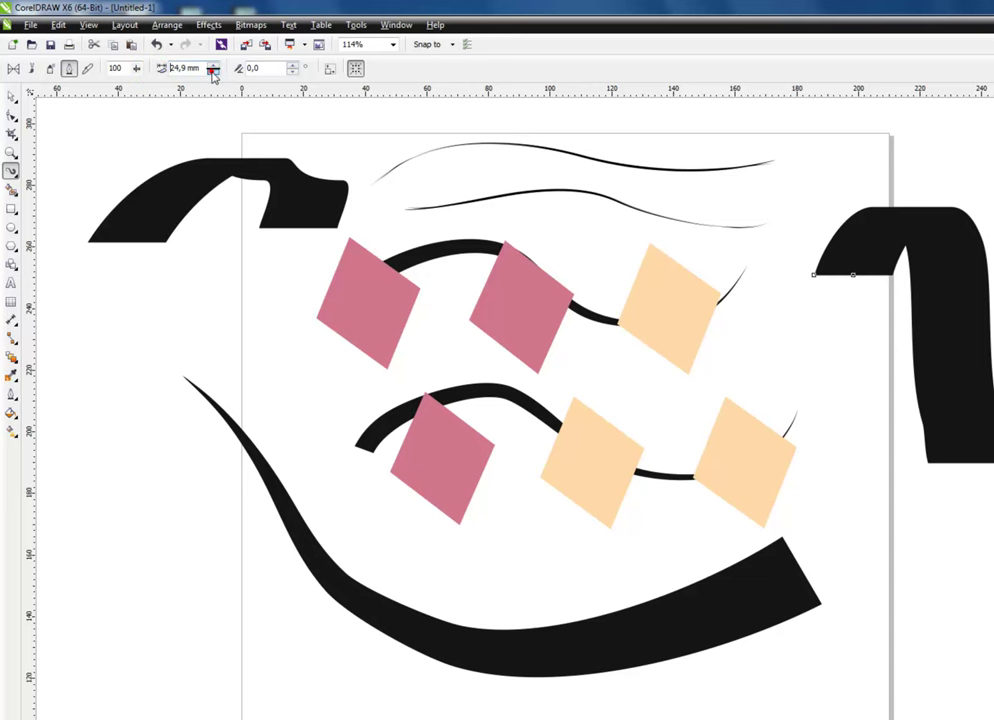
{"action": "left_click", "coordinate": [213, 72]}
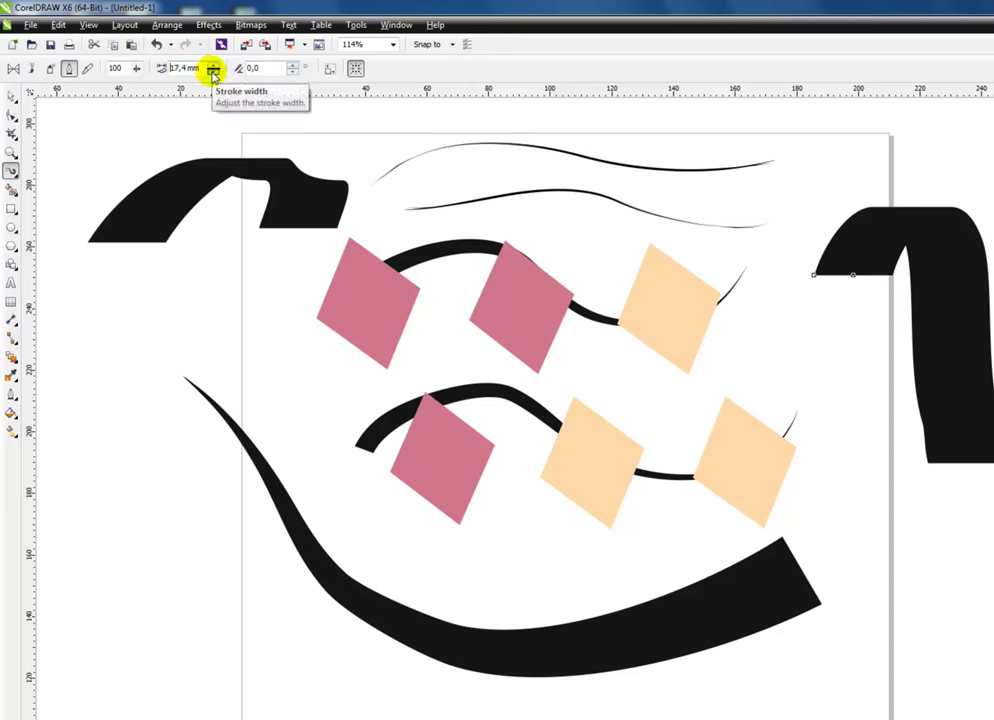
{"action": "left_click", "coordinate": [213, 72]}
{"action": "mouse_move", "coordinate": [930, 578]}
{"action": "left_mouse_down"}
{"action": "mouse_move", "coordinate": [937, 573]}
{"action": "mouse_move", "coordinate": [881, 657]}
{"action": "mouse_move", "coordinate": [865, 484]}
{"action": "left_mouse_up"}
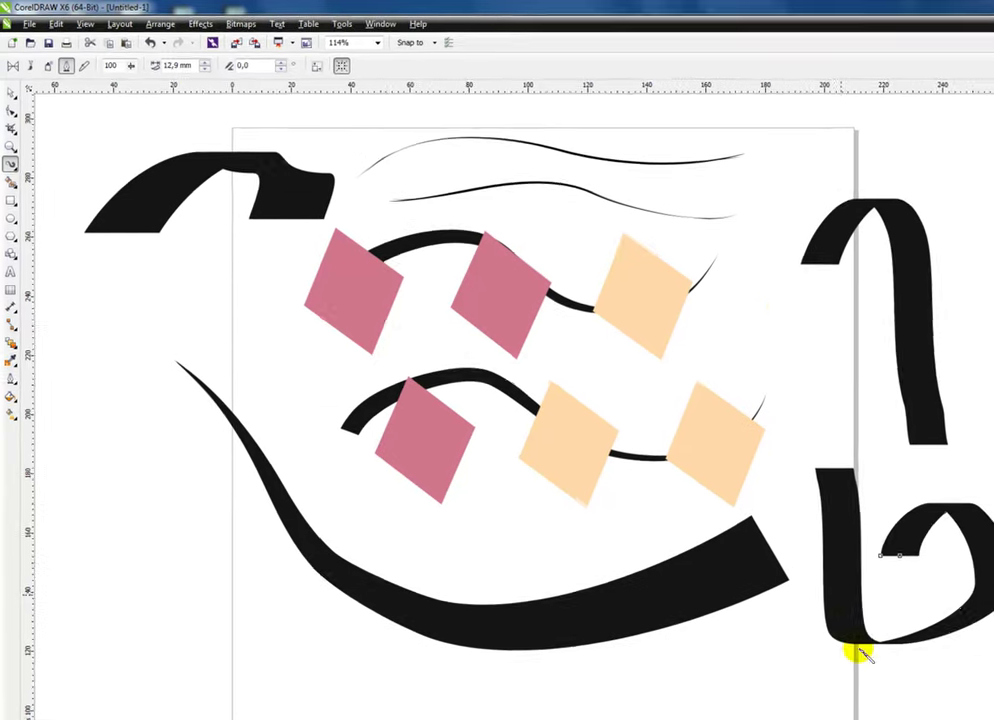
{"action": "mouse_move", "coordinate": [935, 145]}
{"action": "left_mouse_down"}
{"action": "mouse_move", "coordinate": [867, 130]}
{"action": "mouse_move", "coordinate": [772, 141]}
{"action": "mouse_move", "coordinate": [733, 203]}
{"action": "left_mouse_up"}
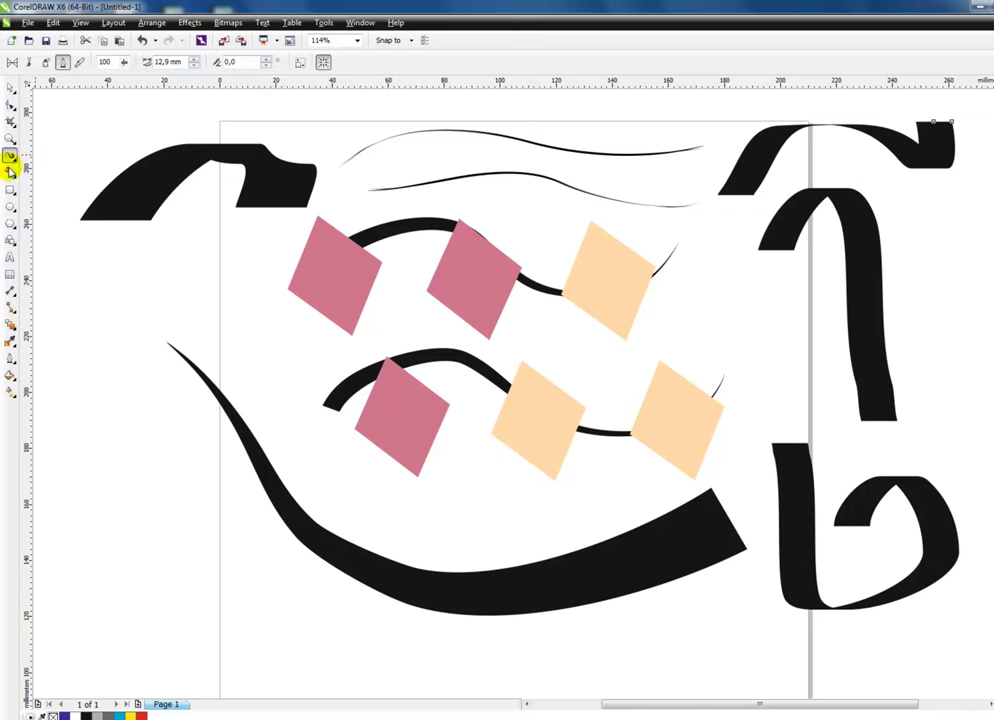
Select all the Artistic Media strokes and delete them, leaving the page empty
{"action": "left_click", "coordinate": [15, 87]}
{"action": "mouse_move", "coordinate": [71, 103]}
{"action": "left_mouse_down"}
{"action": "mouse_move", "coordinate": [872, 406]}
{"action": "mouse_move", "coordinate": [958, 645]}
{"action": "mouse_move", "coordinate": [975, 657]}
{"action": "left_mouse_up"}
{"action": "key", "text": "Delete"}
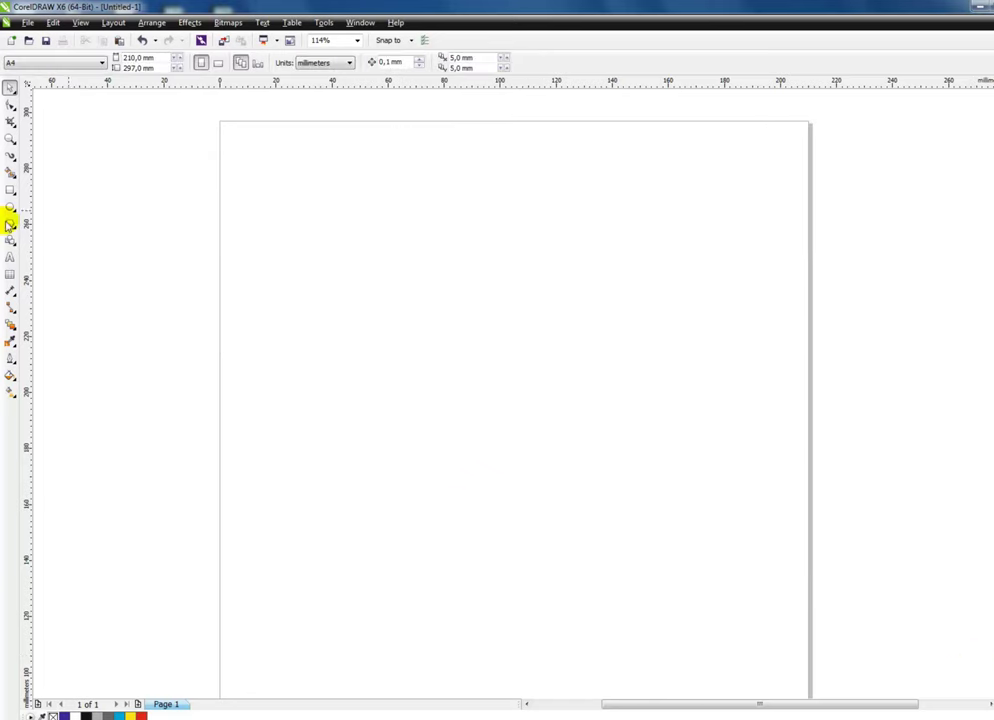
Draw a closed Pen tool shape about 138 mm wide and 93 mm high, with a wavy inner edge and straight outer segments
{"action": "left_click", "coordinate": [11, 157]}
{"action": "left_click", "coordinate": [49, 213]}
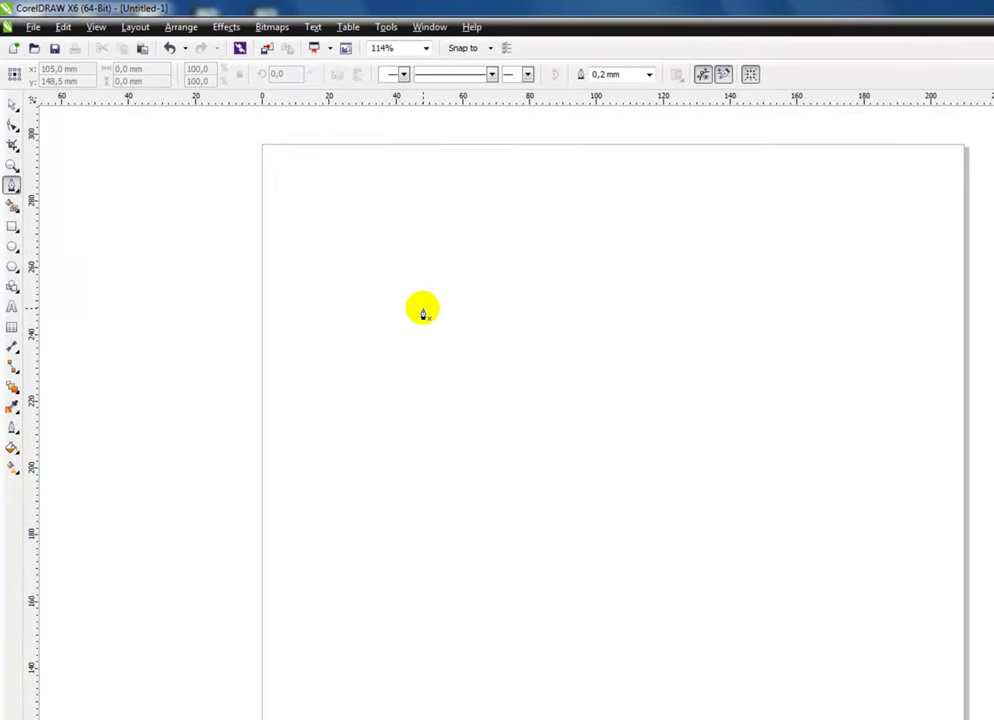
{"action": "left_click_drag", "start_coordinate": [409, 408], "coordinate": [422, 388]}
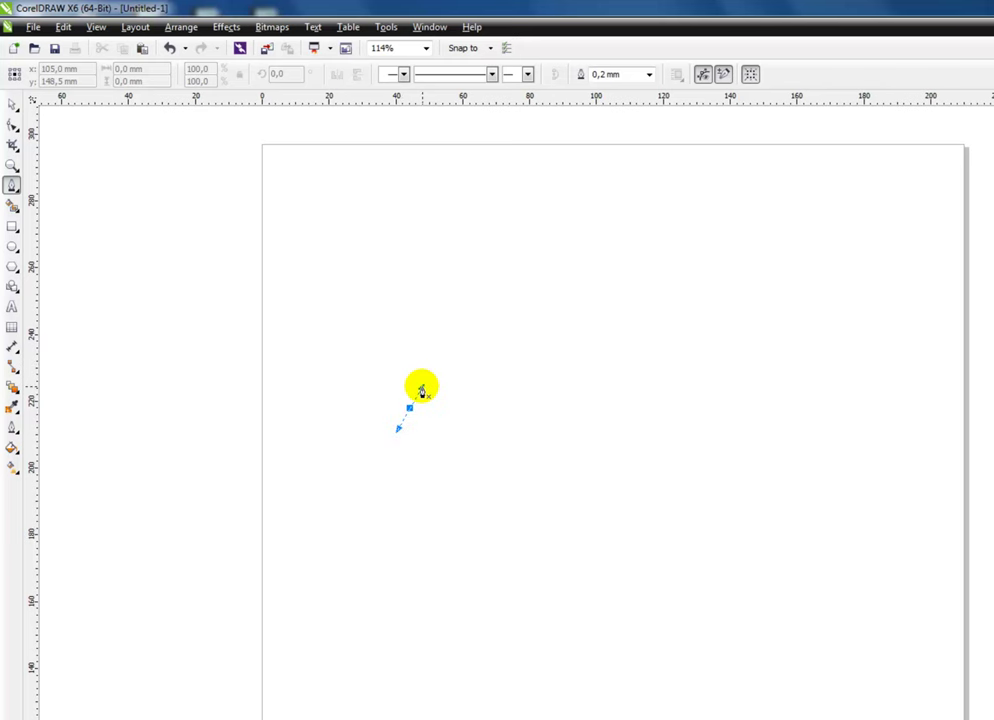
{"action": "left_click_drag", "start_coordinate": [477, 340], "coordinate": [526, 350]}
{"action": "left_click_drag", "start_coordinate": [592, 314], "coordinate": [626, 272]}
{"action": "left_click_drag", "start_coordinate": [673, 316], "coordinate": [673, 316]}
{"action": "left_click_drag", "start_coordinate": [677, 356], "coordinate": [648, 380]}
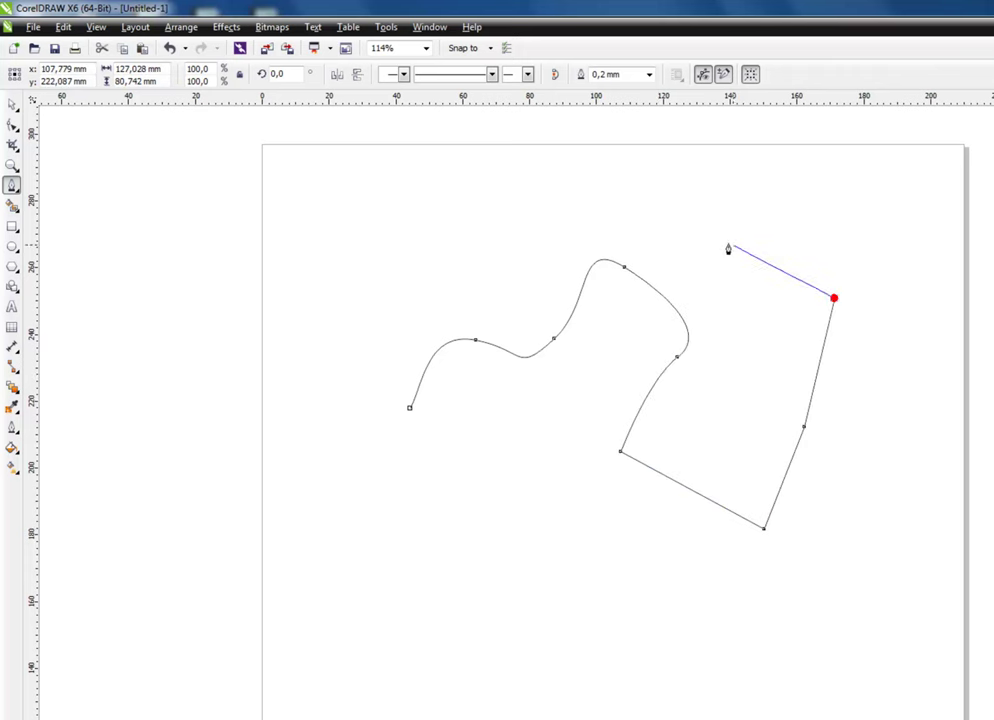
{"action": "left_click", "coordinate": [408, 411]}
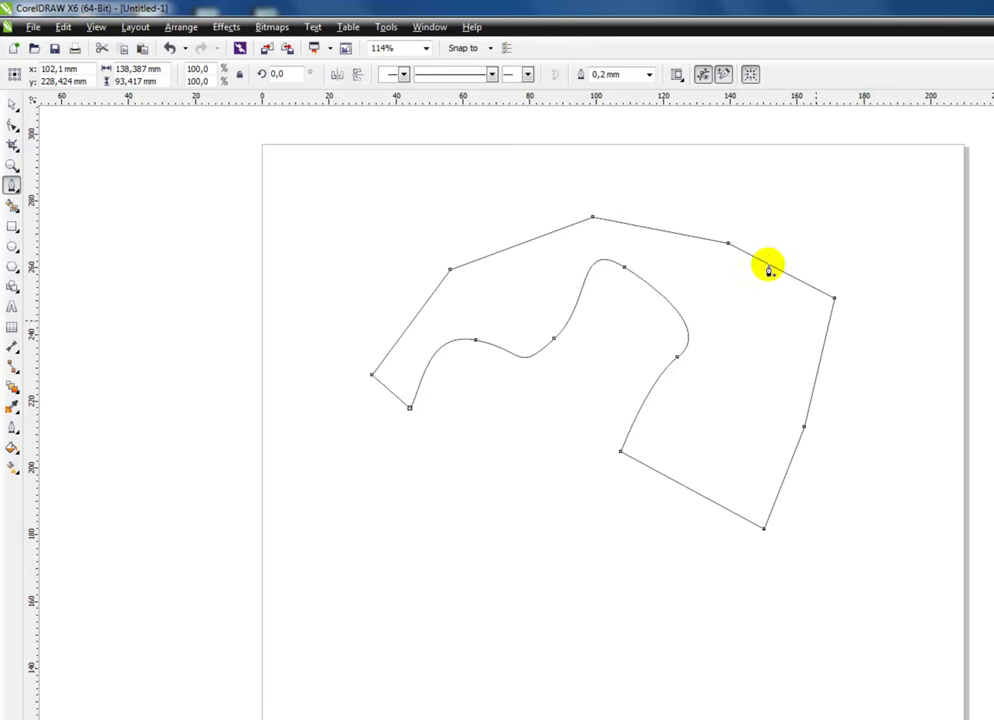
Below the closed shape, draw an open Pen curve about 69 mm wide and 62 mm high with a straight first segment and curved rest
{"action": "left_click", "coordinate": [704, 76]}
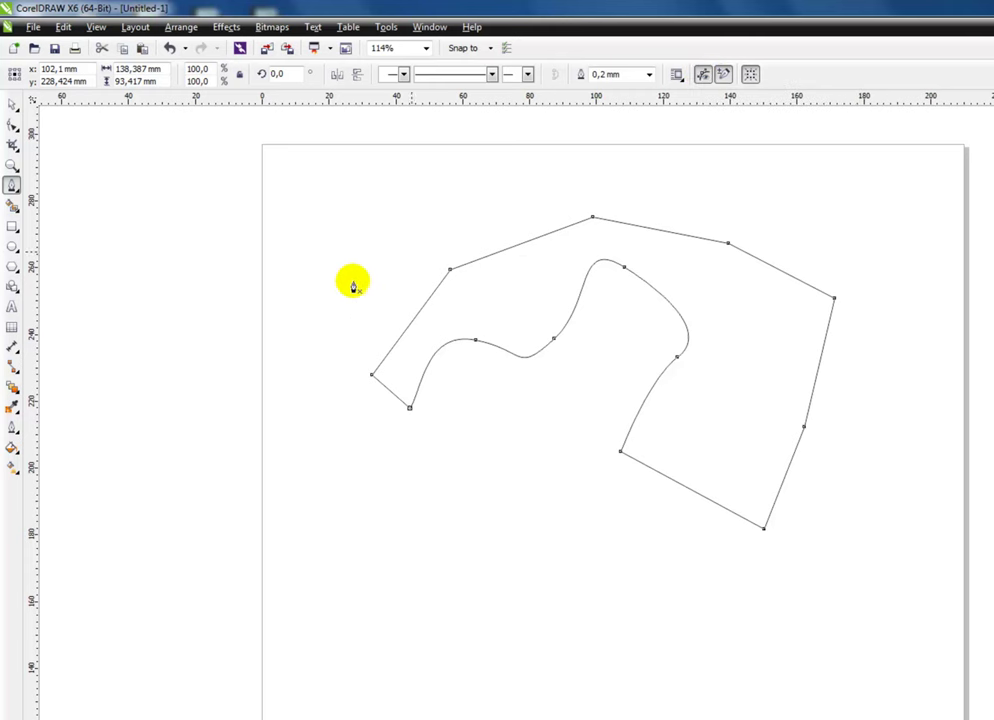
{"action": "left_click", "coordinate": [369, 557]}
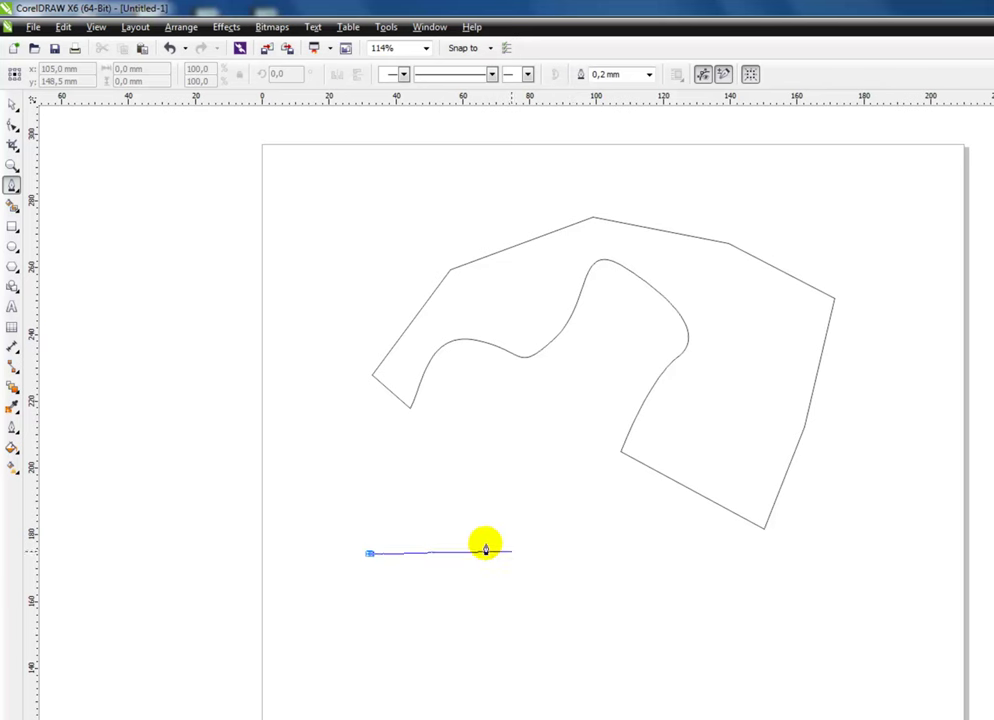
{"action": "left_click", "coordinate": [468, 443]}
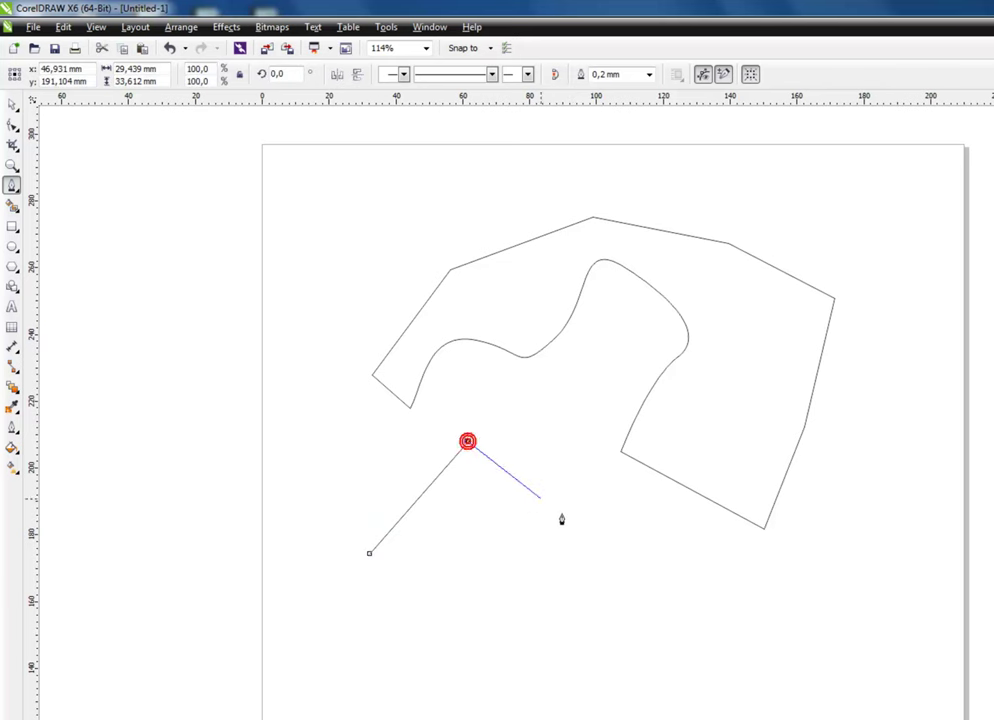
{"action": "left_click_drag", "start_coordinate": [497, 622], "coordinate": [448, 579]}
{"action": "left_click", "coordinate": [485, 640]}
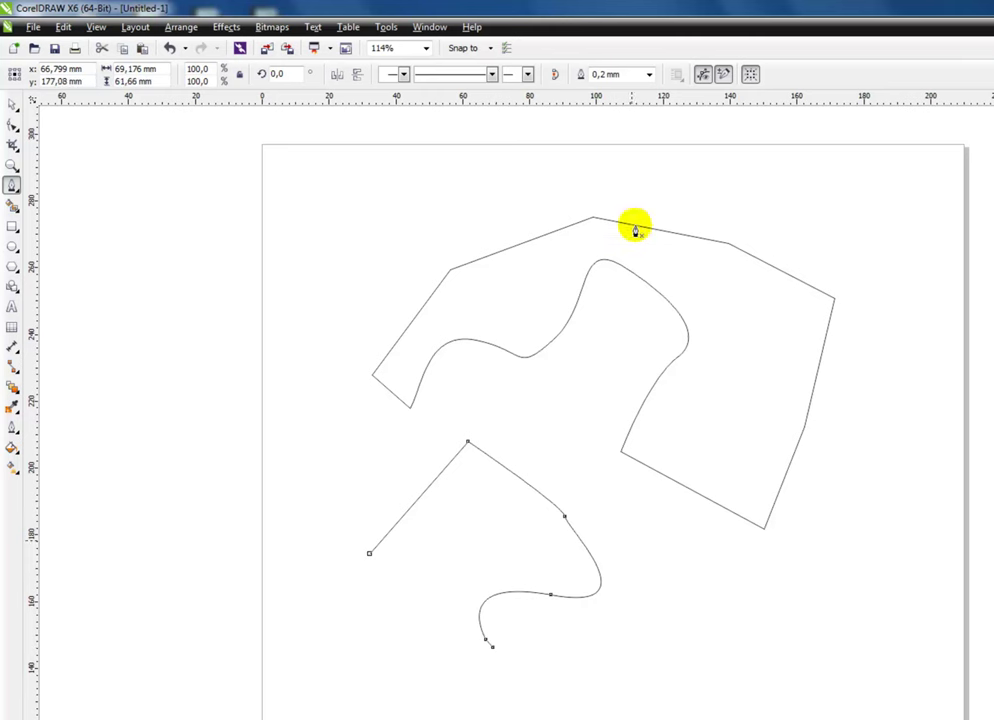
With the Pen tool, remove the open curve's node after the peak and add a new node closer to the peak
{"action": "left_click", "coordinate": [724, 78]}
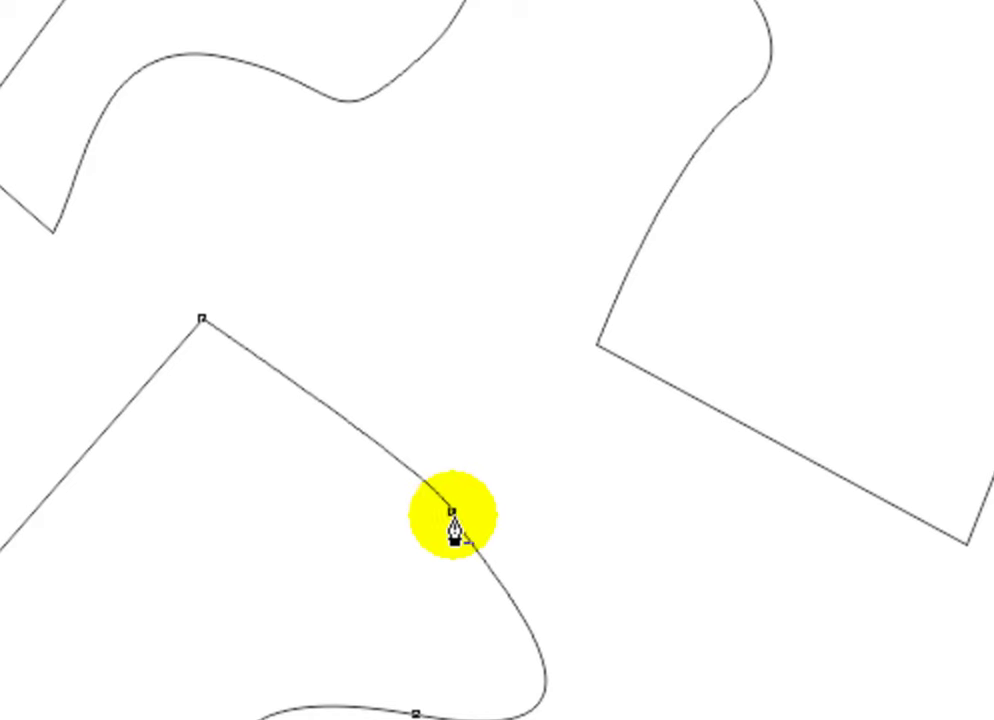
{"action": "left_click", "coordinate": [451, 512]}
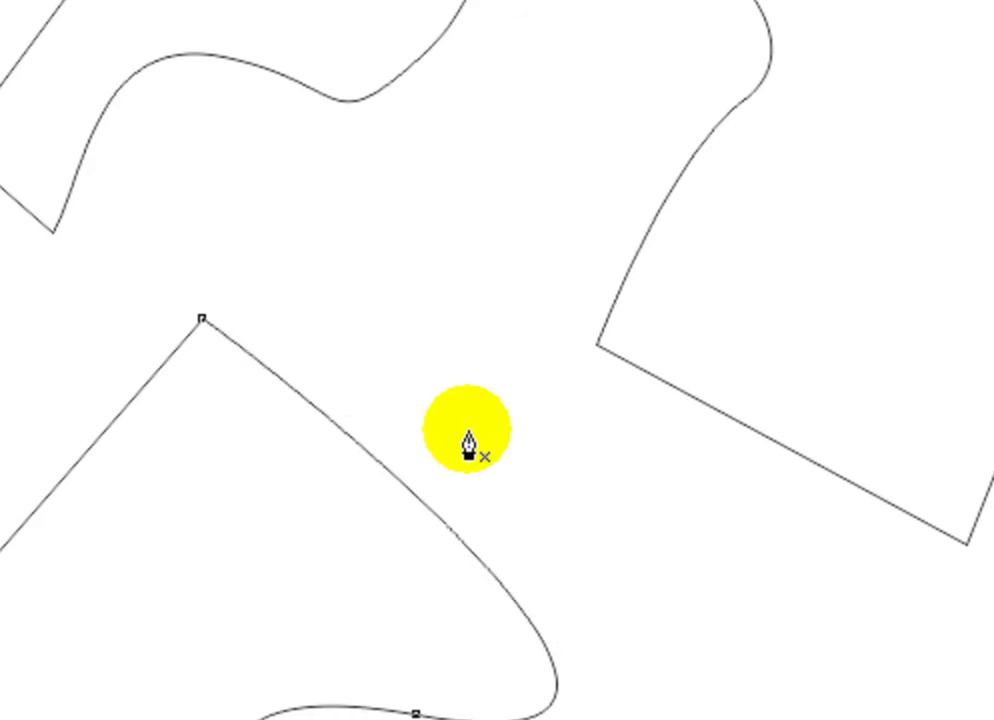
{"action": "left_click", "coordinate": [370, 458]}
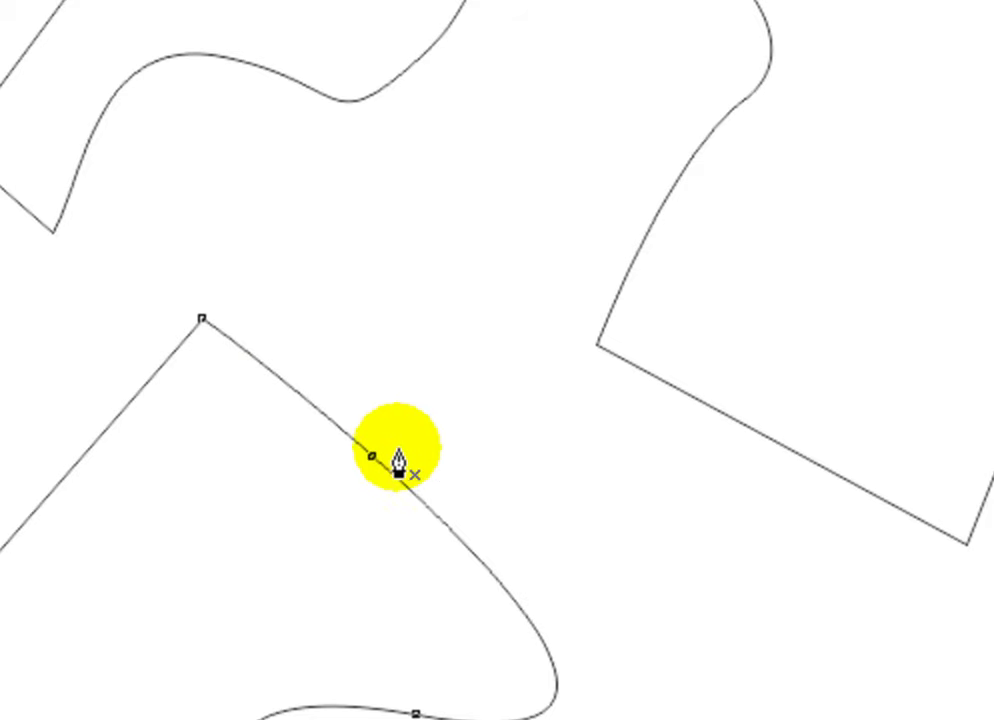
With the Shape tool, move the added node outward and adjust its handles to round the curve to about 85 by 75 mm
{"action": "left_click", "coordinate": [12, 88]}
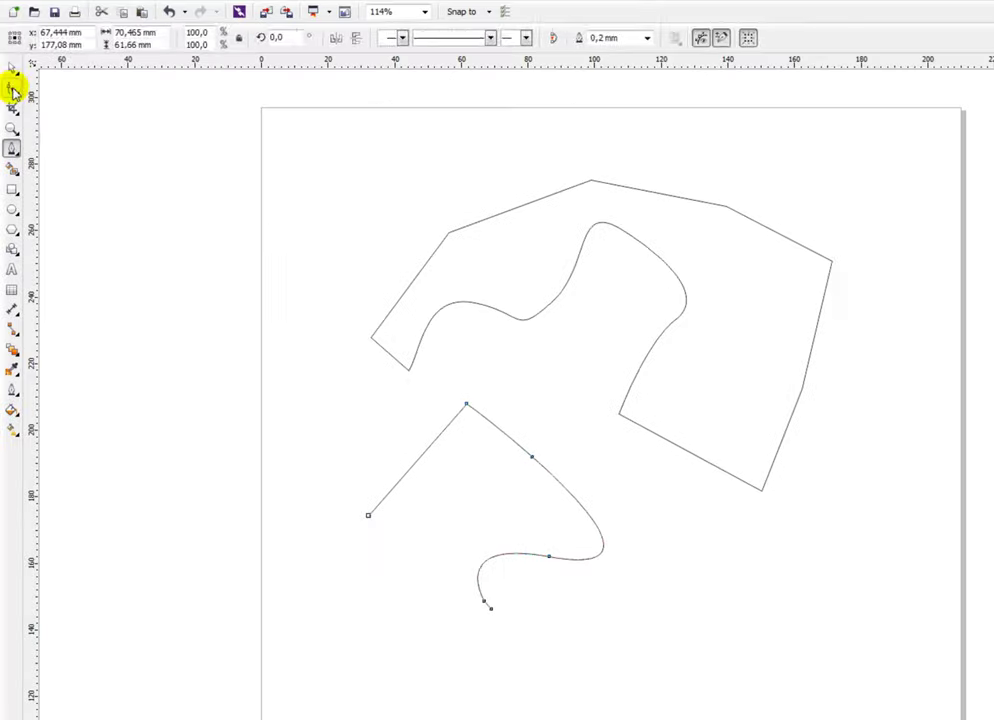
{"action": "left_click_drag", "start_coordinate": [530, 457], "coordinate": [580, 416]}
{"action": "left_click", "coordinate": [12, 88]}
{"action": "left_click_drag", "start_coordinate": [640, 500], "coordinate": [631, 456]}
{"action": "left_click_drag", "start_coordinate": [558, 398], "coordinate": [632, 380]}
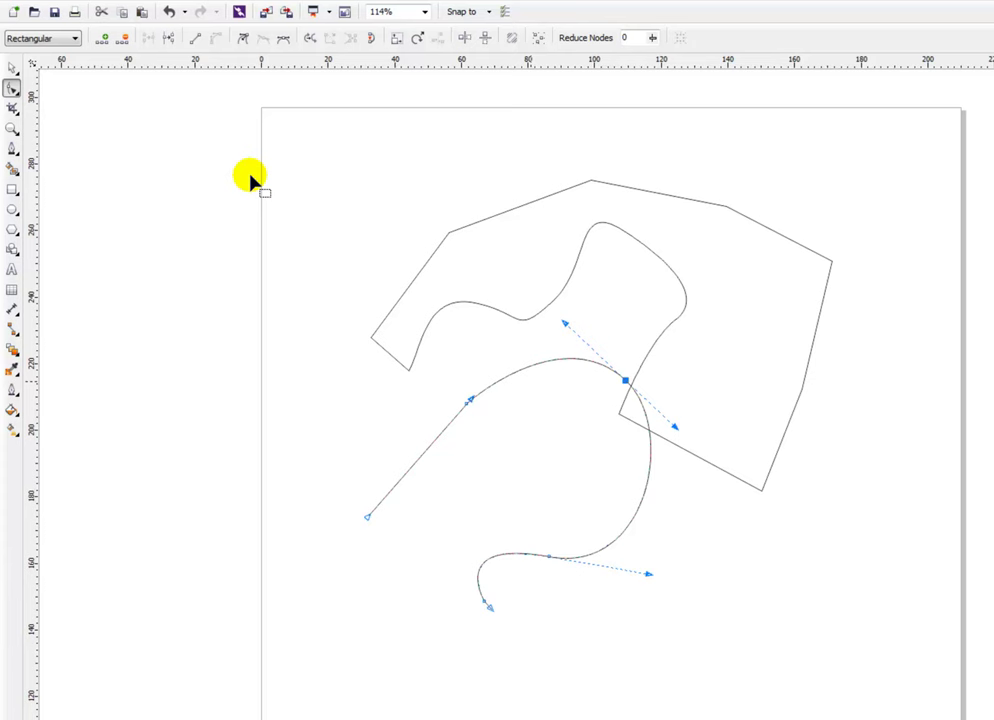
Delete both Pen-drawn shapes from the page
{"action": "left_click", "coordinate": [13, 150]}
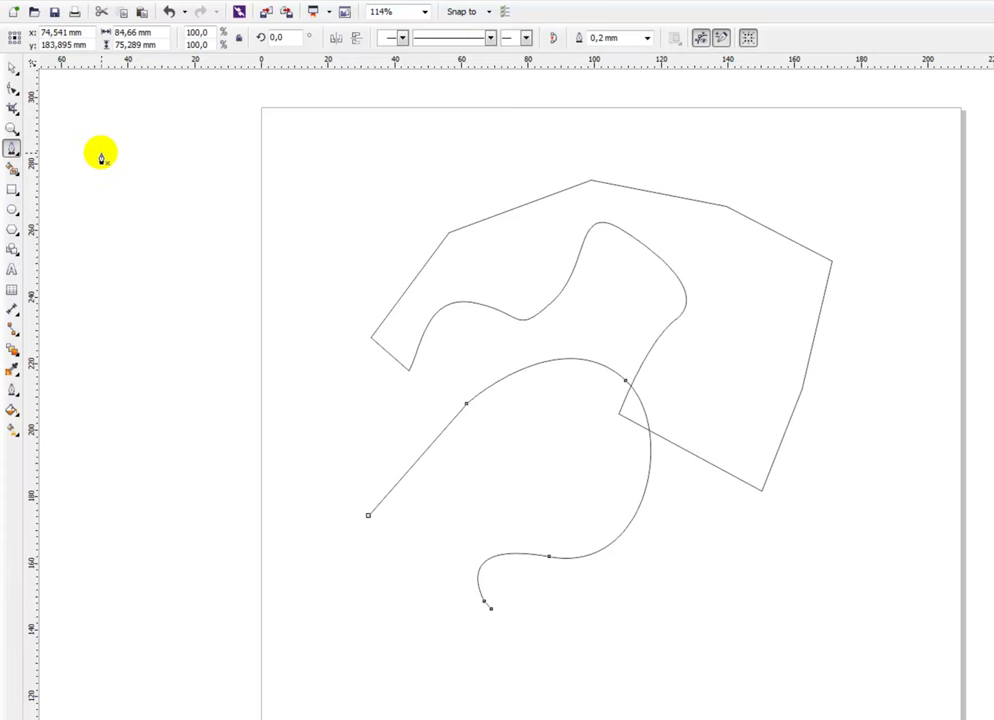
{"action": "left_click", "coordinate": [18, 153]}
{"action": "left_click", "coordinate": [72, 232]}
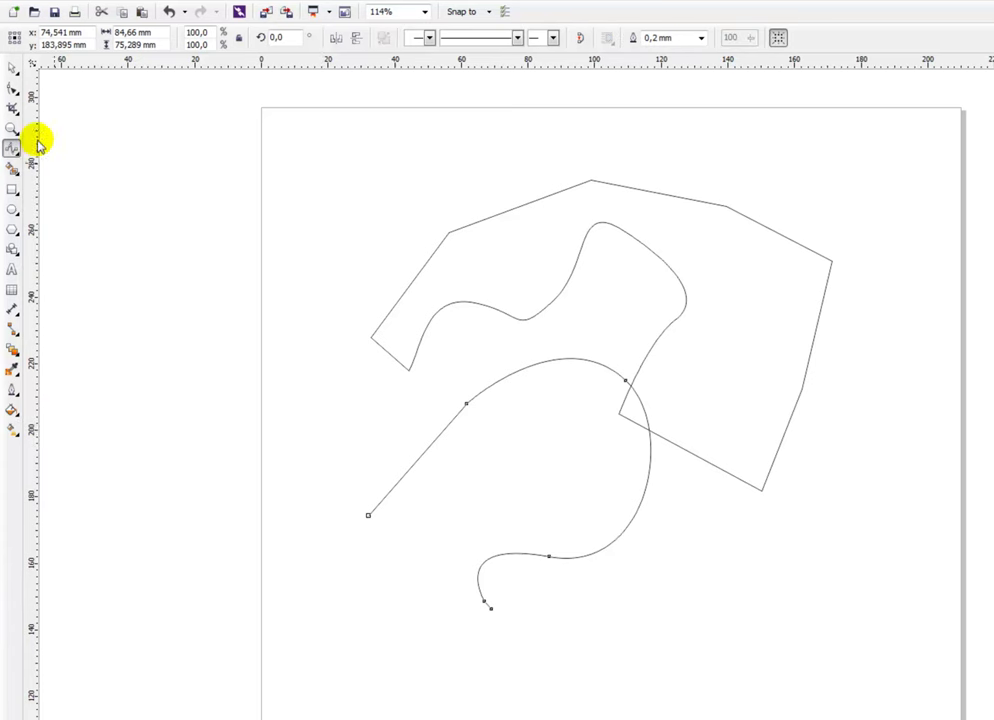
{"action": "mouse_move", "coordinate": [235, 132]}
{"action": "left_mouse_down"}
{"action": "mouse_move", "coordinate": [872, 635]}
{"action": "mouse_move", "coordinate": [897, 638]}
{"action": "left_mouse_up"}
{"action": "key", "text": "Delete"}
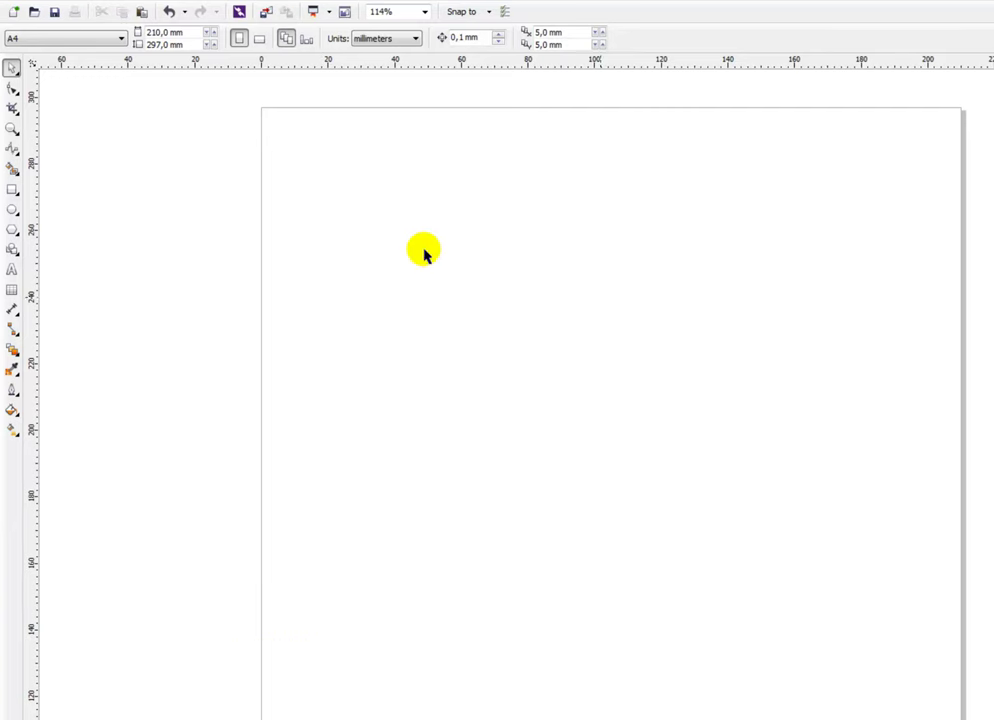
Place three horizontal guidelines, roughly evenly spaced one below another, across the empty page
{"action": "left_click_drag", "start_coordinate": [510, 66], "coordinate": [555, 322]}
{"action": "left_click_drag", "start_coordinate": [620, 66], "coordinate": [628, 355]}
{"action": "left_click_drag", "start_coordinate": [565, 352], "coordinate": [565, 350]}
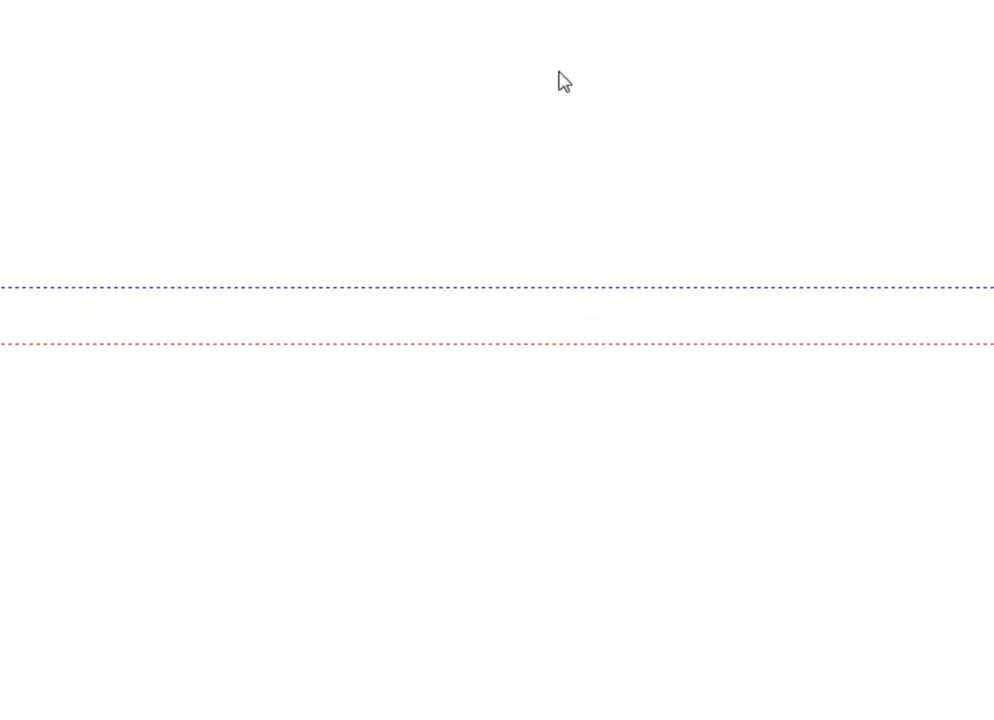
{"action": "left_click_drag", "start_coordinate": [563, 82], "coordinate": [585, 411]}
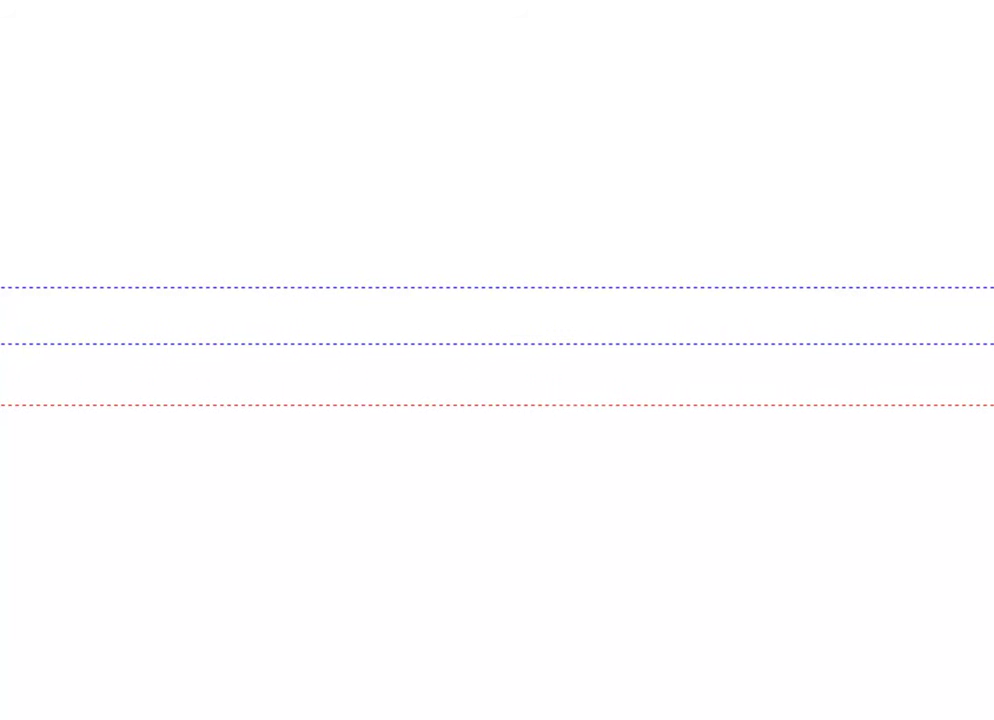